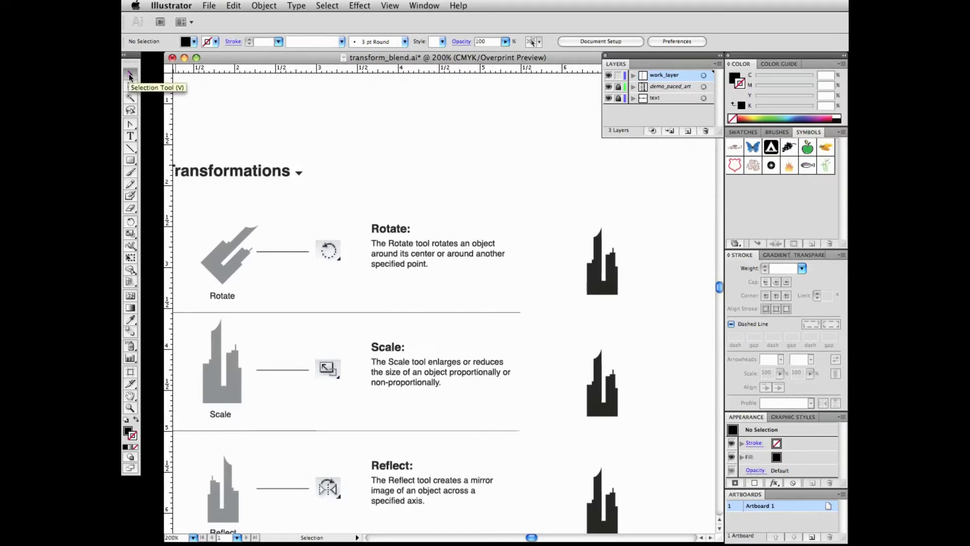
Step: Try rotating the building beside the Rotate description slightly clockwise by its bounding box, and undo the rotation
click(130, 75)
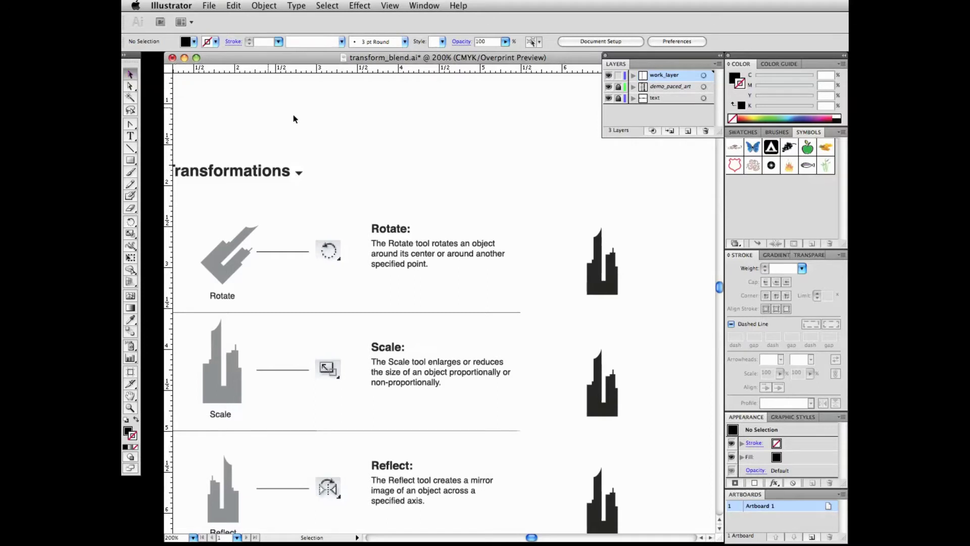
click(594, 271)
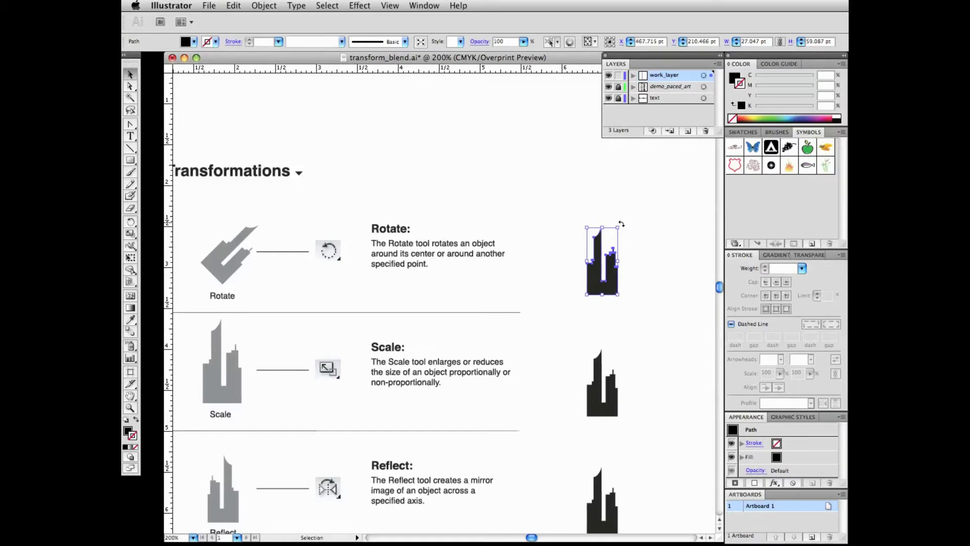
mouse_move(621, 223)
mouse_down()
mouse_move(641, 243)
mouse_move(602, 211)
mouse_move(631, 233)
mouse_up()
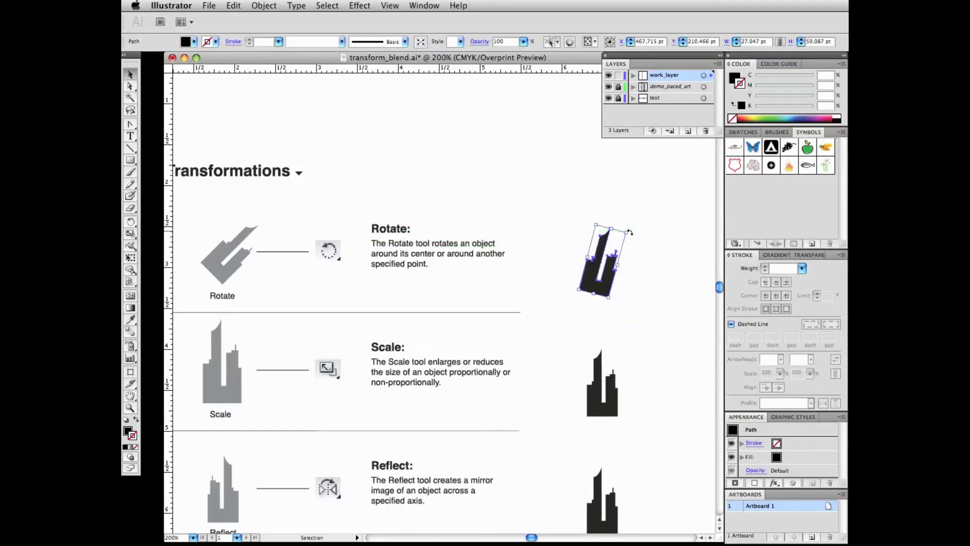
key(super+z)
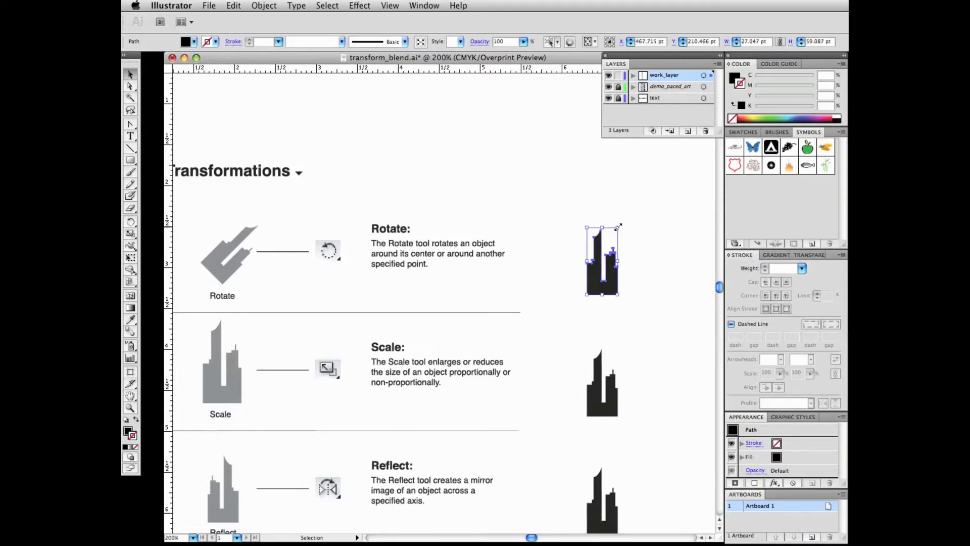
Step: Try enlarging the Rotate row's building to about 79 by 120 pt by its bounding box, and undo the resize
drag(618, 227, 647, 192)
key(a)
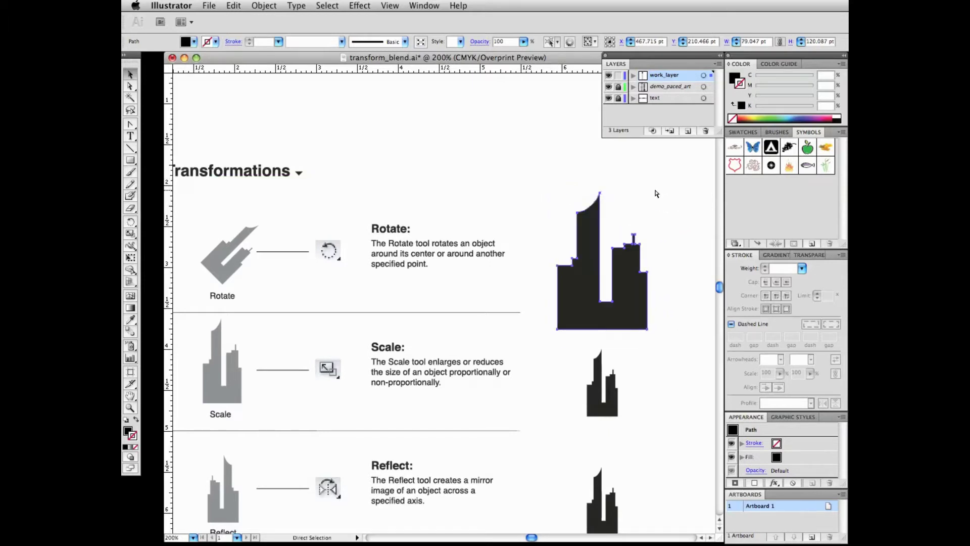
key(v)
key(super+z)
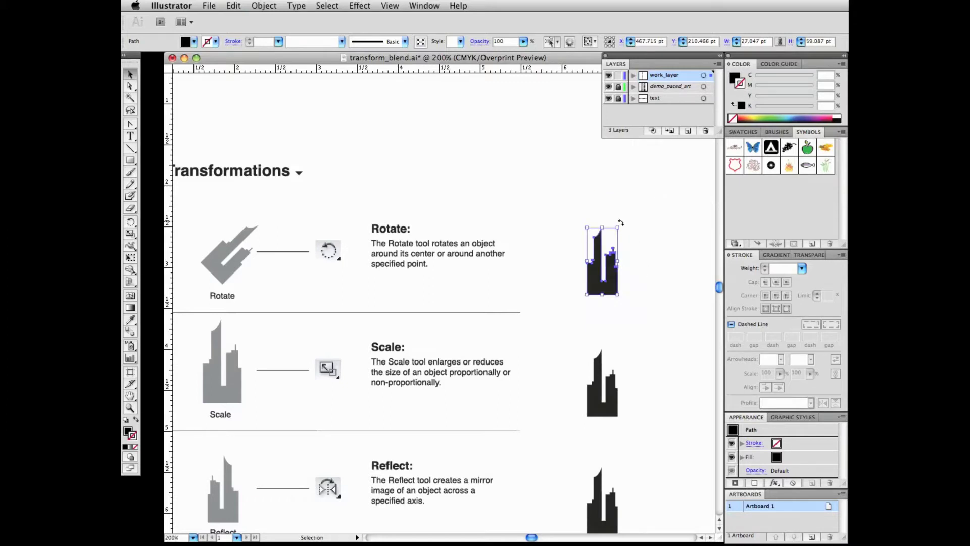
Step: Try rotating the Rotate row's building by about -33.6° freehand, and undo the rotation
drag(620, 222, 656, 231)
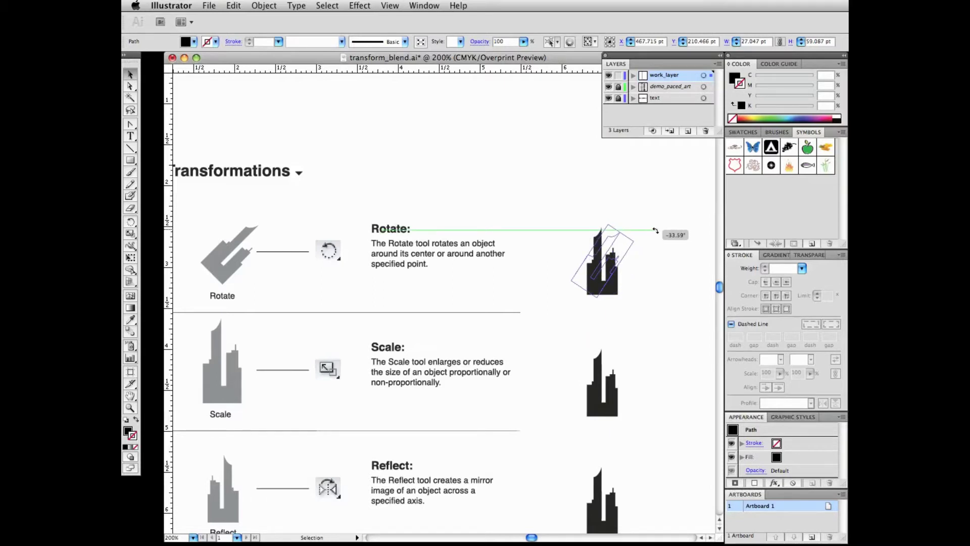
drag(656, 231, 656, 231)
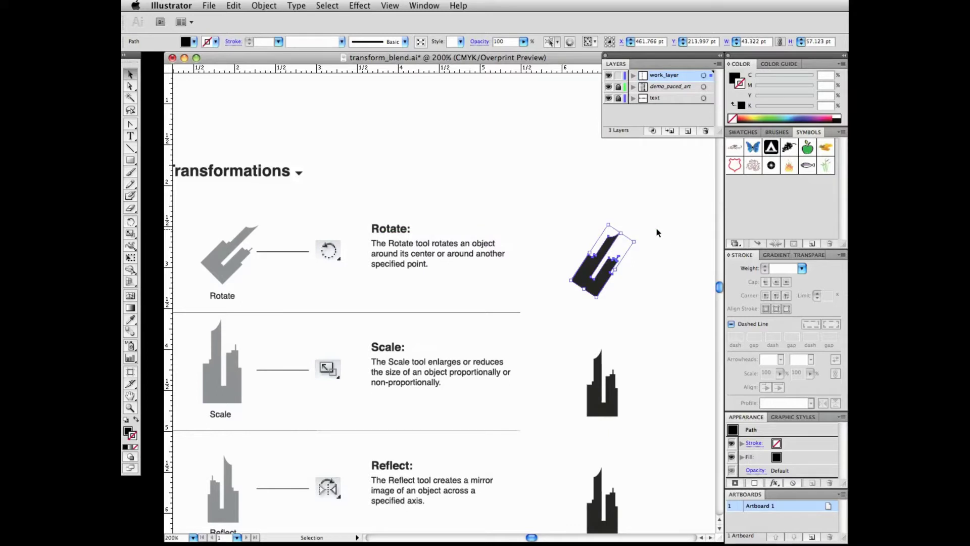
key(super+z)
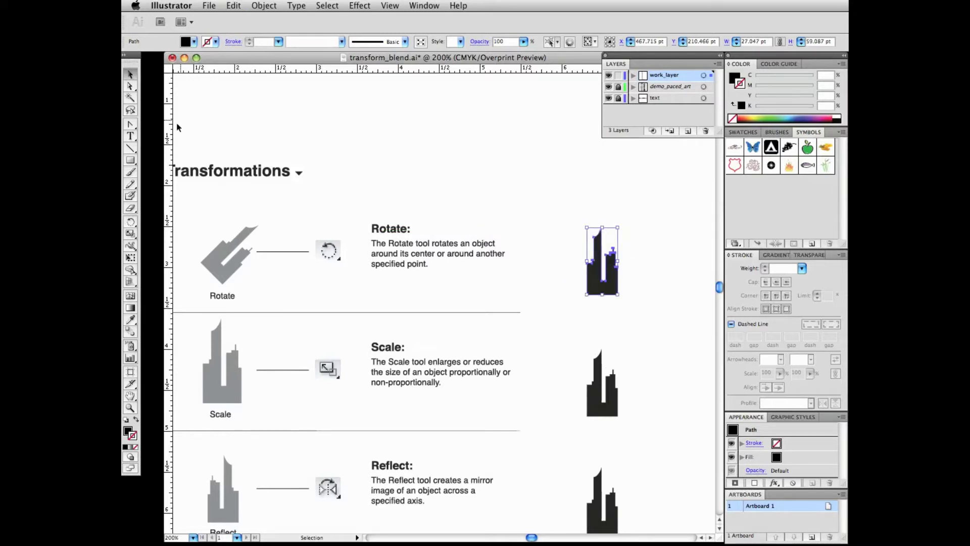
Step: Preview an exact 45° rotation of the selected building using the Rotate tool's options
click(132, 225)
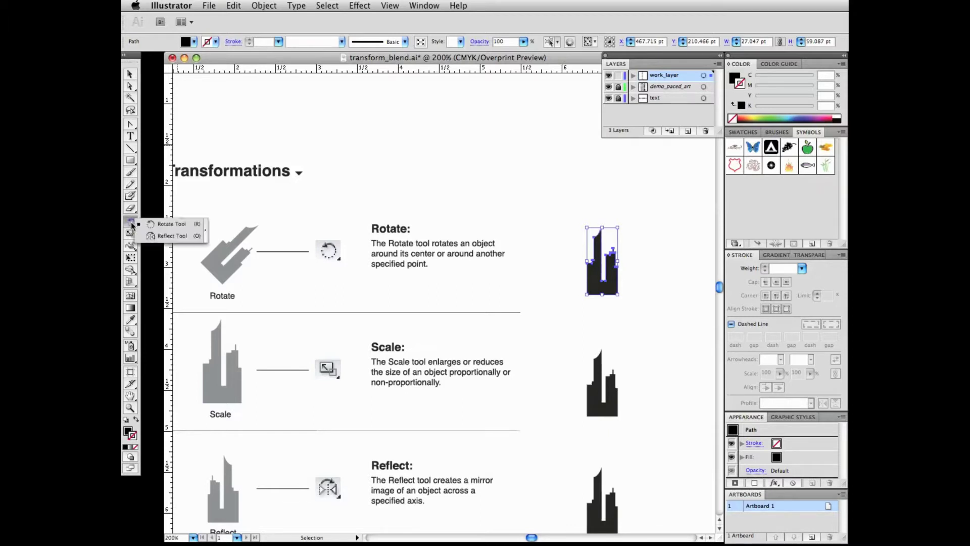
drag(132, 225, 166, 227)
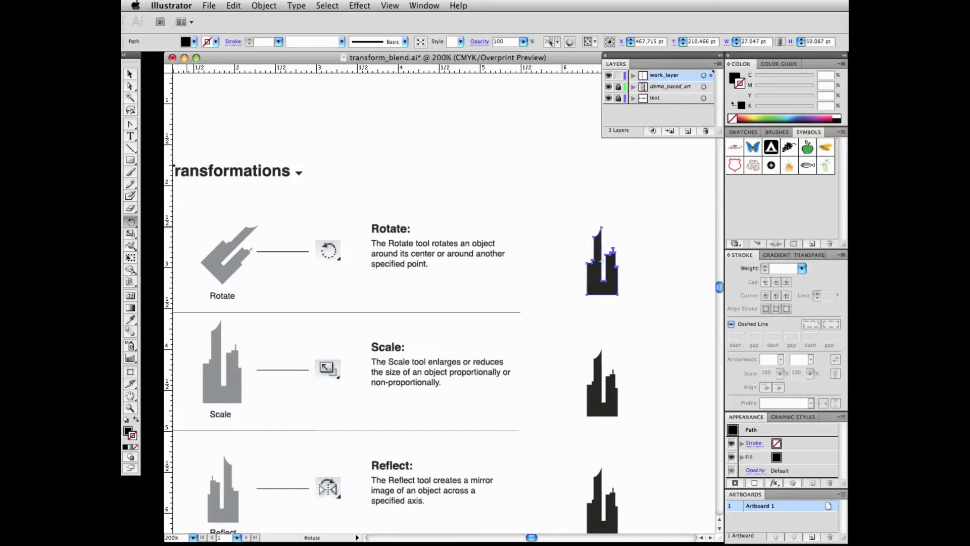
double_click(133, 223)
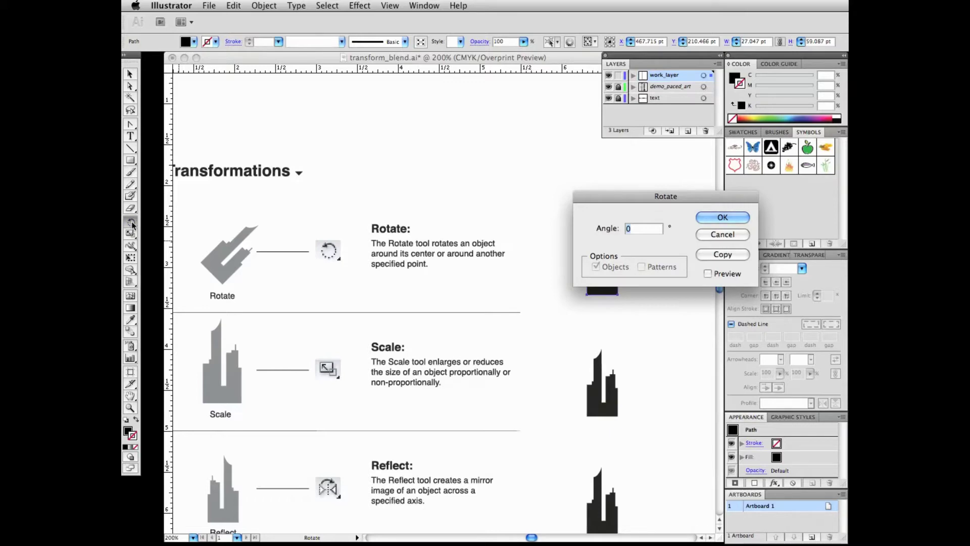
drag(637, 197, 471, 141)
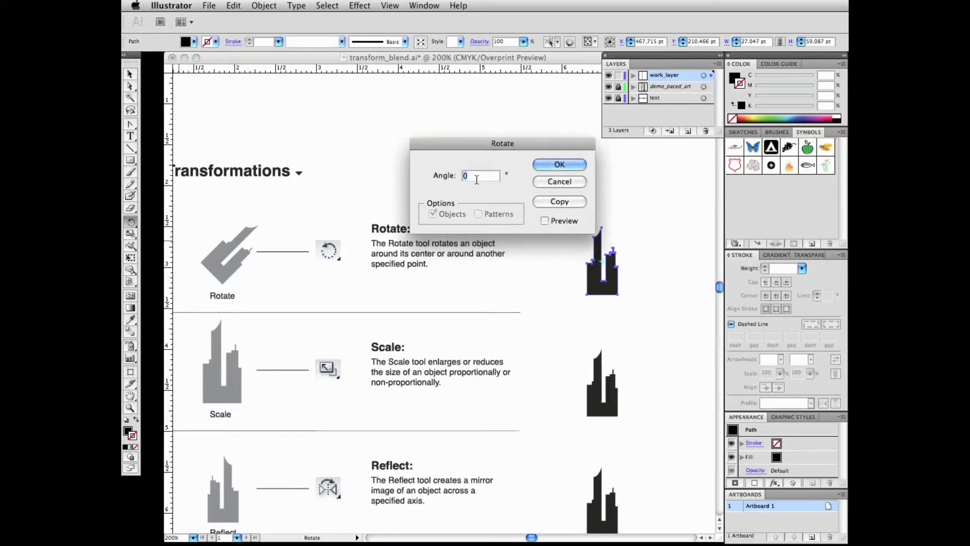
click(545, 221)
text(45)
click(545, 220)
click(545, 221)
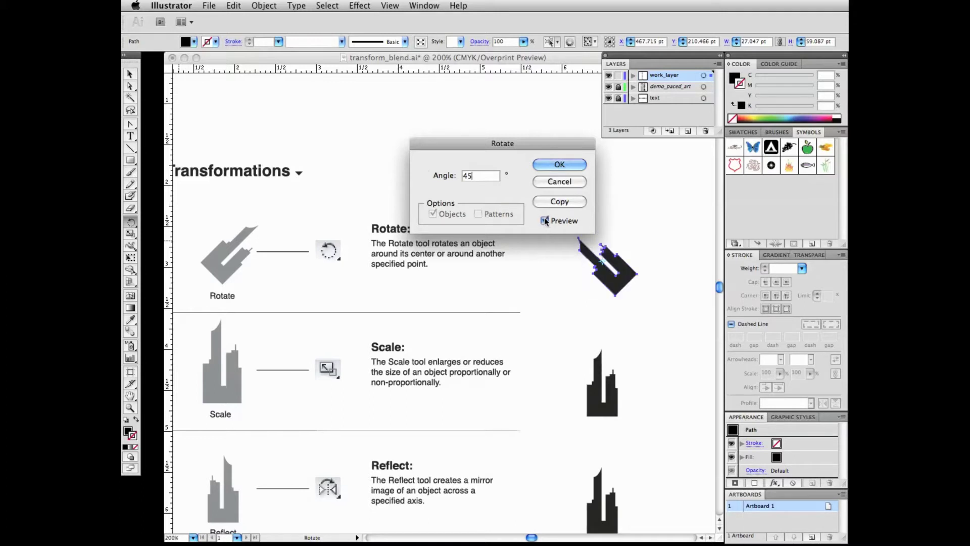
Step: Reset the rotation angle to 0, preview it, and cancel the exact rotation
drag(474, 175, 459, 175)
text(0)
click(545, 221)
click(546, 221)
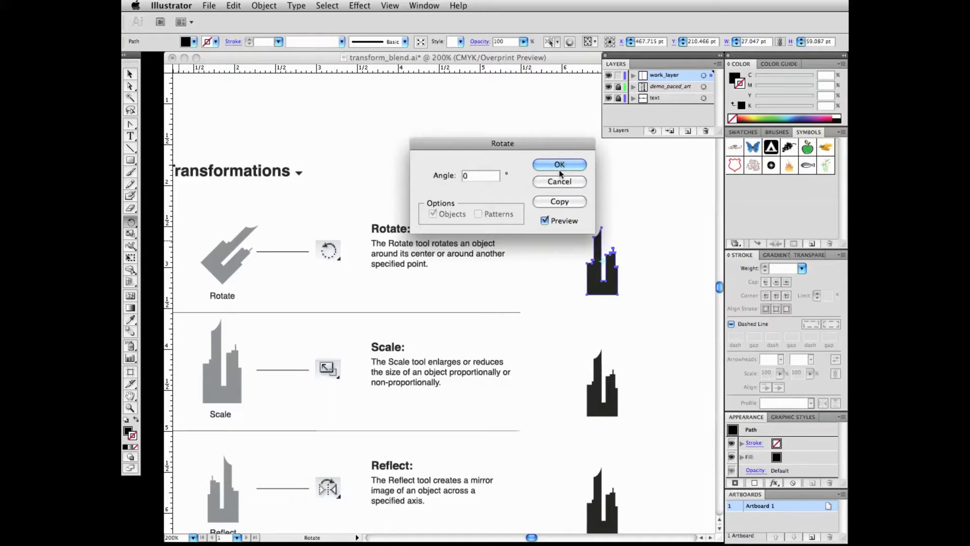
click(559, 182)
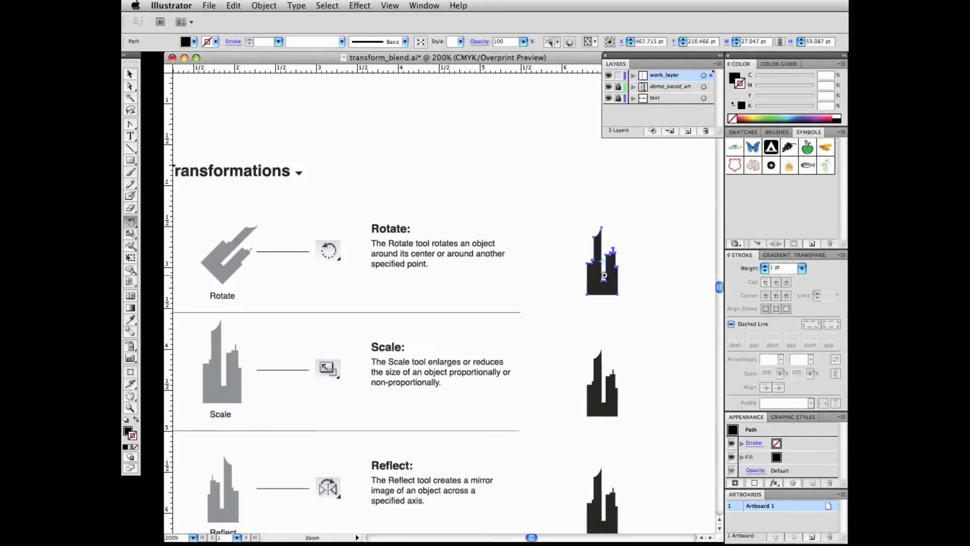
Step: Set the rotation origin at the tip of the taller tower and swing the building clockwise around that point
super+click(604, 275)
super+click(449, 311)
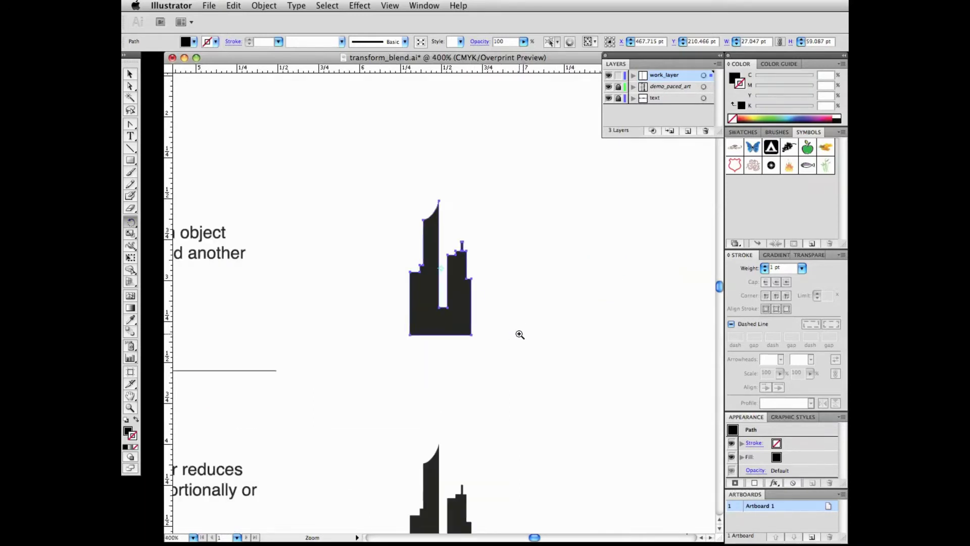
super+click(453, 299)
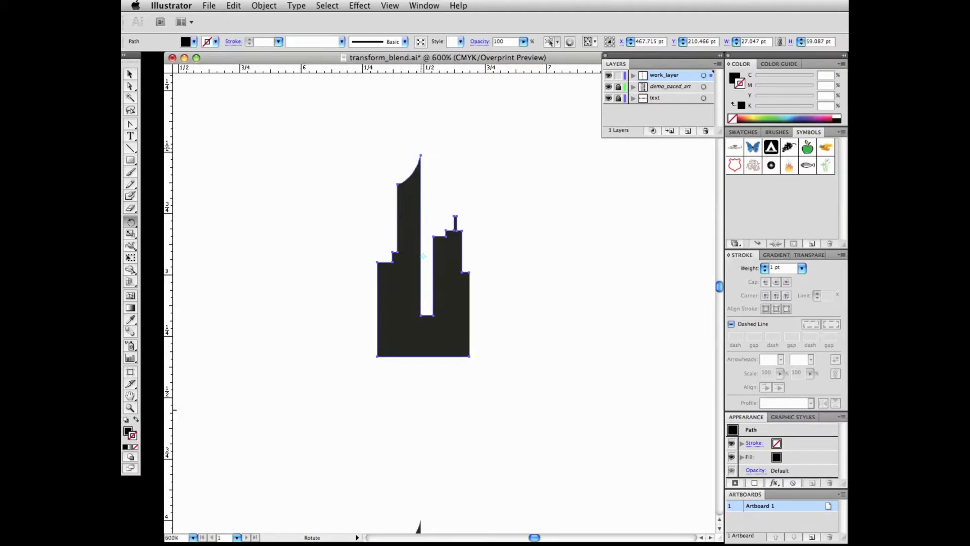
click(421, 154)
drag(495, 305, 325, 278)
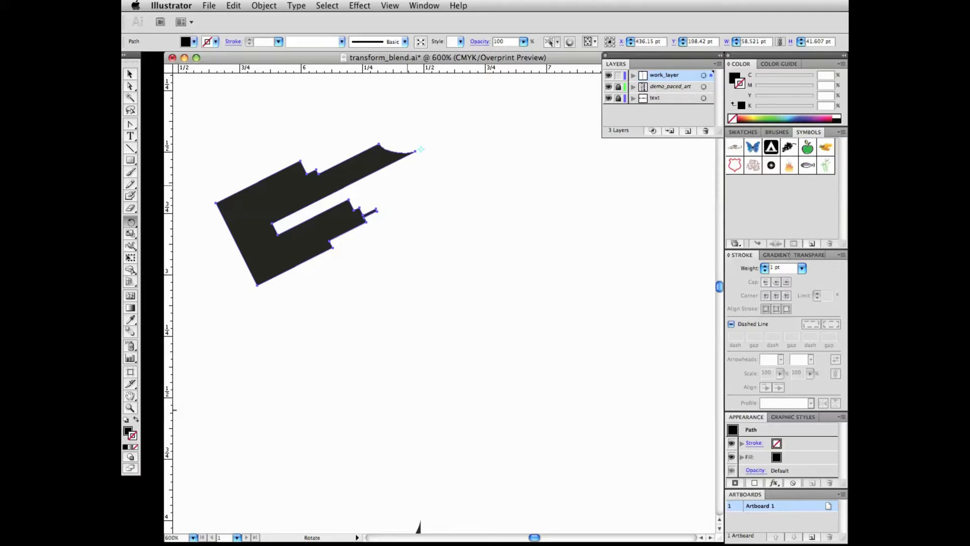
Step: Rotate the building around a point just outside its lower base corner, and again around a point inside its body
click(260, 296)
drag(330, 301, 279, 268)
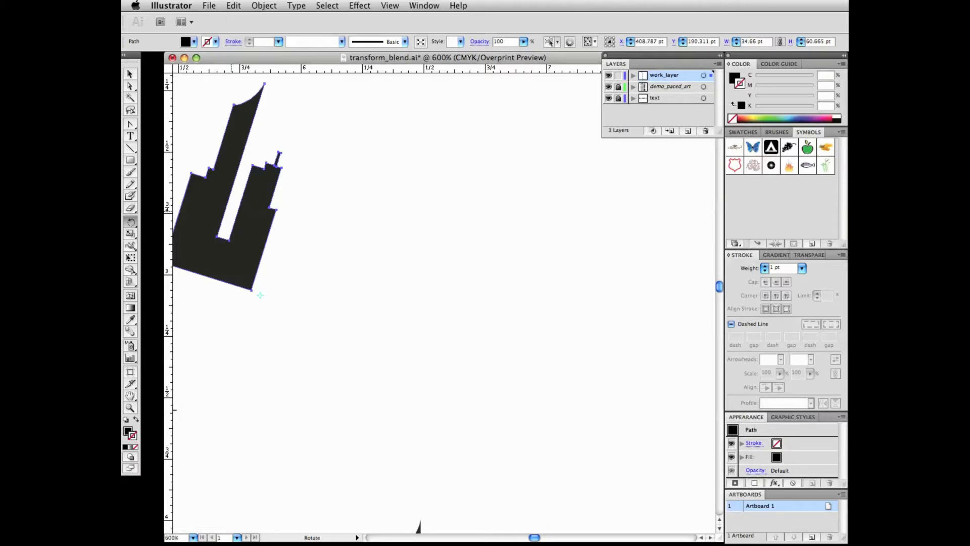
click(231, 212)
drag(334, 174, 198, 330)
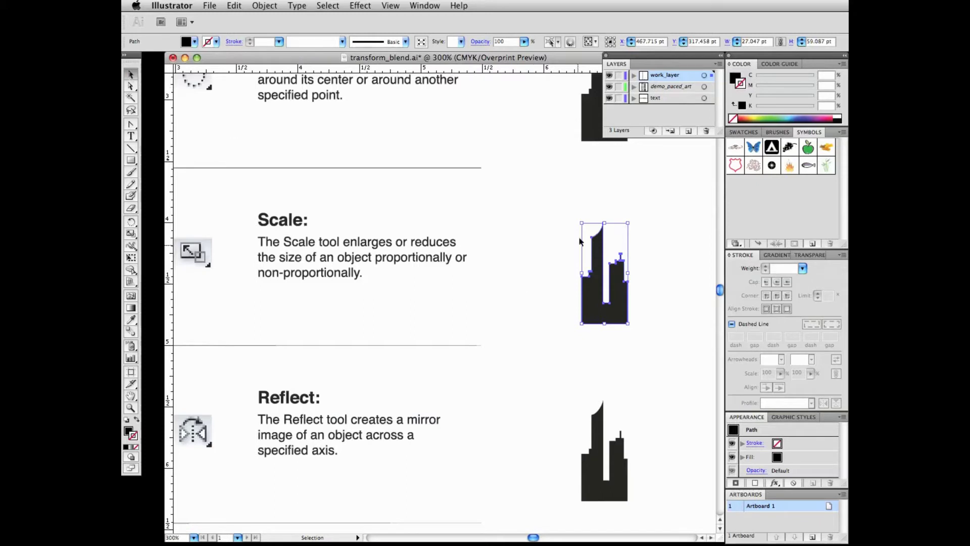
Step: Try enlarging the Scale row's building to about 41 by 69 pt by its bounding box, and undo the resize
drag(561, 208, 557, 203)
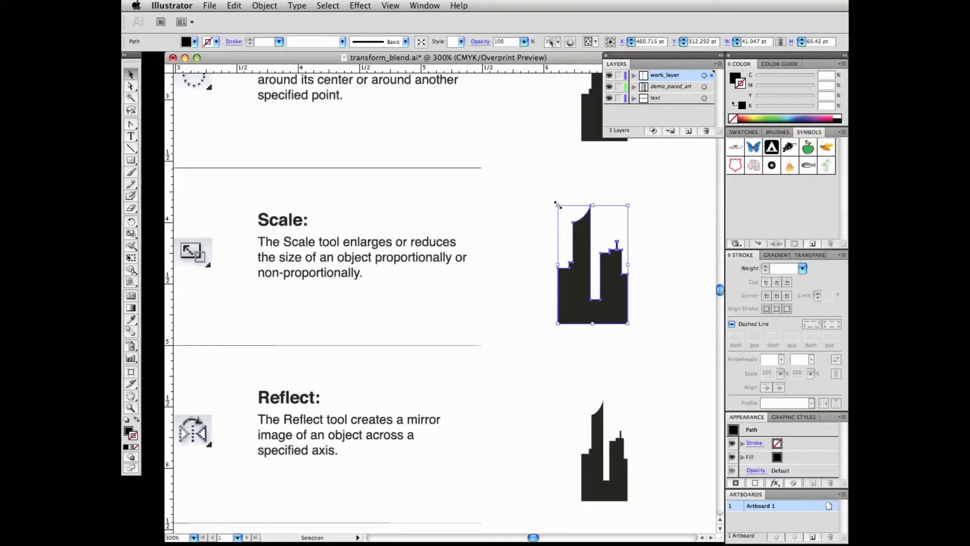
key(super+z)
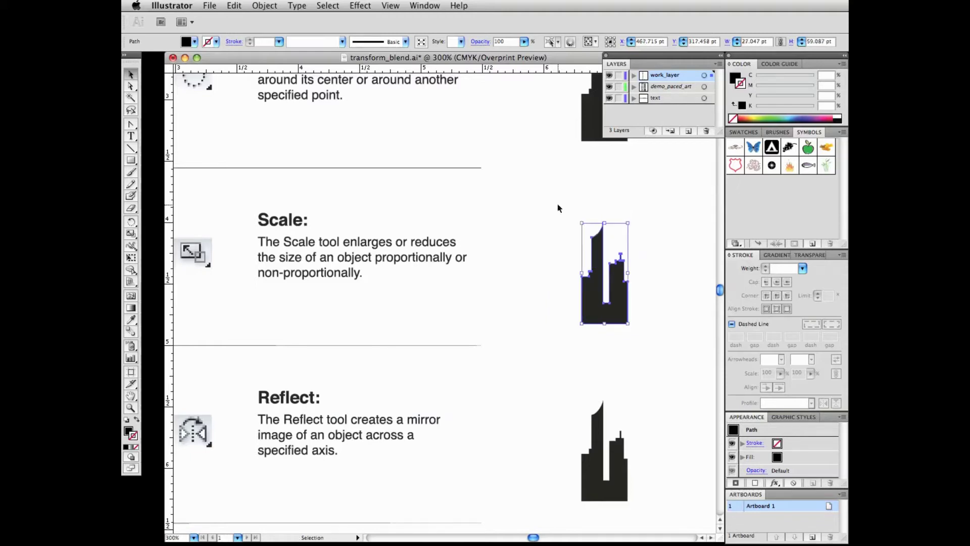
Step: Scale the Scale row's building up to about 40 by 88 pt from an origin just outside its left edge, using the Scale tool
click(592, 306)
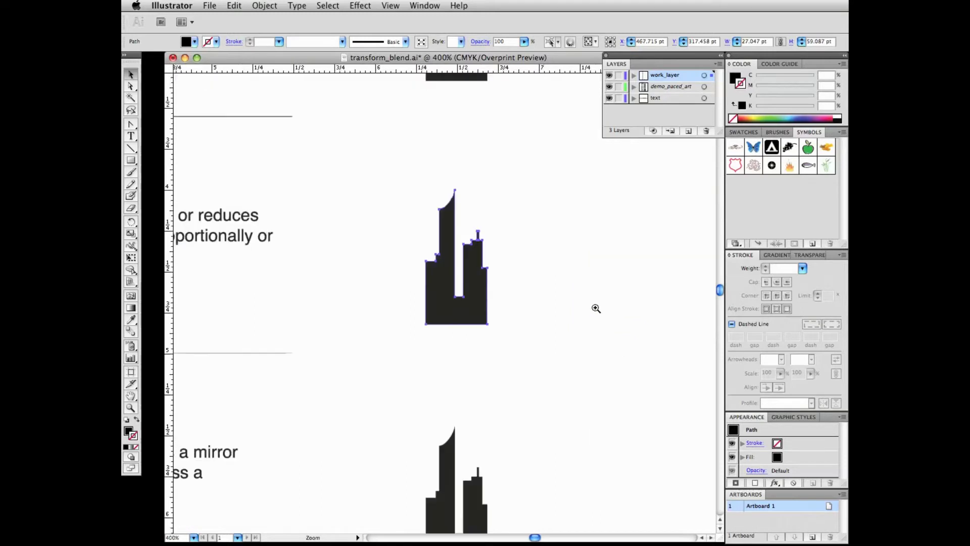
click(469, 299)
drag(465, 303, 467, 338)
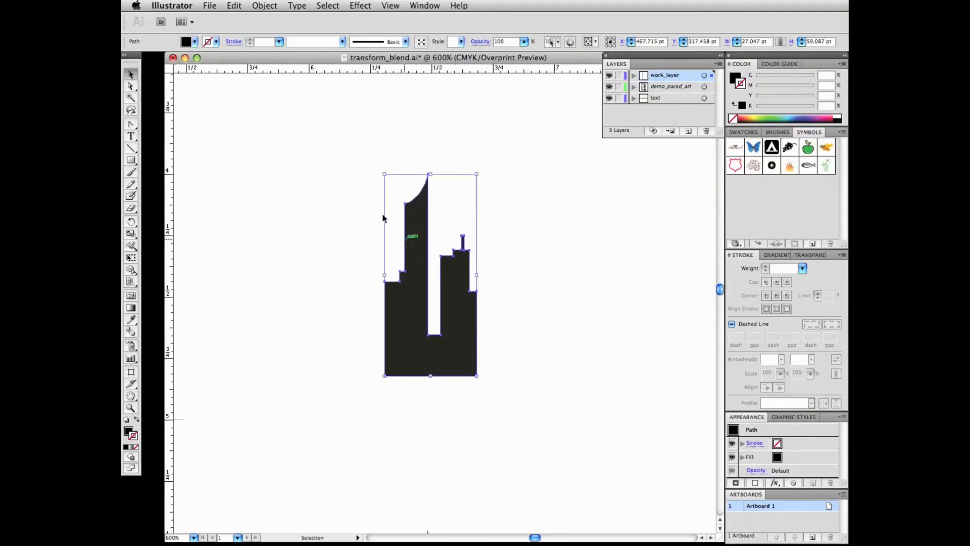
click(132, 235)
drag(131, 235, 169, 243)
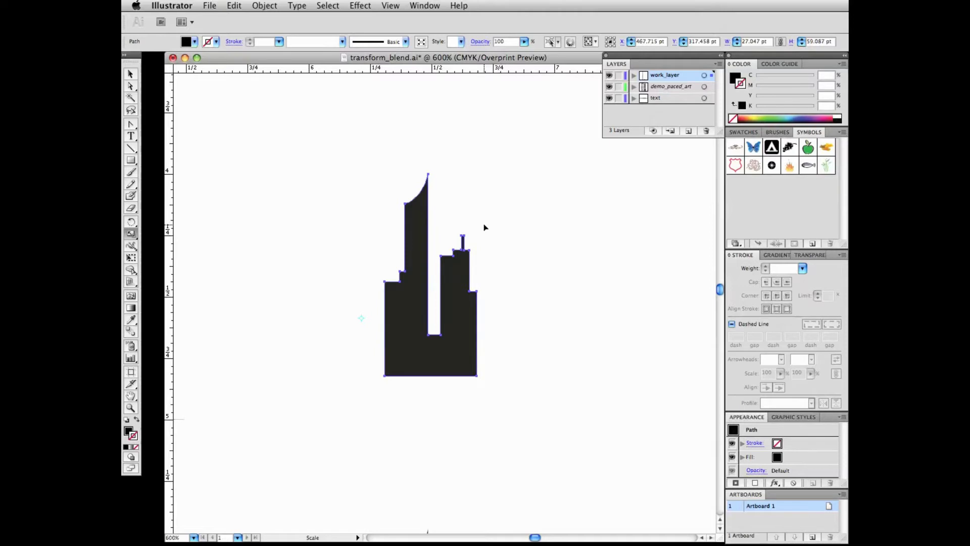
drag(484, 227, 537, 176)
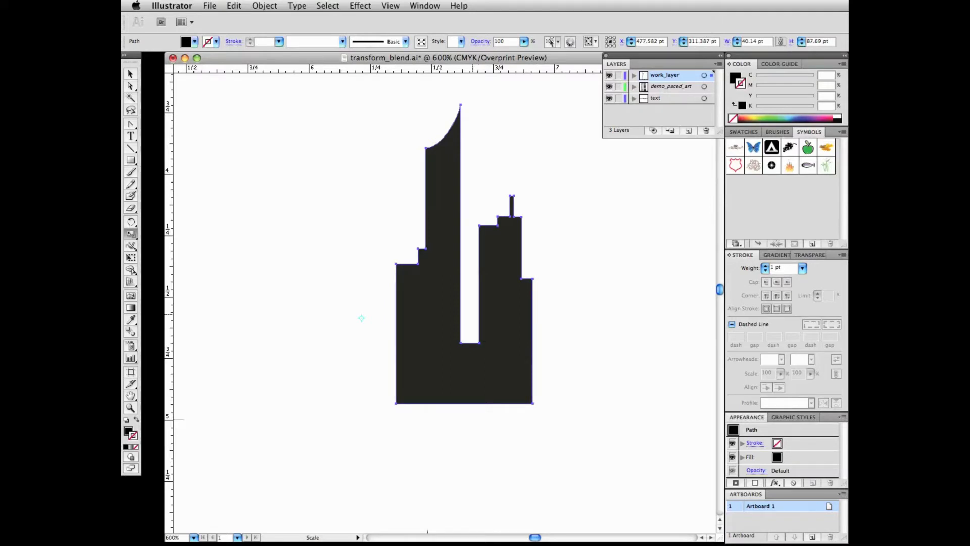
Step: Try widening the building to about 82 pt from an origin between its towers, and undo both Scale tool changes
click(469, 313)
drag(540, 258, 617, 252)
key(cmd+z)
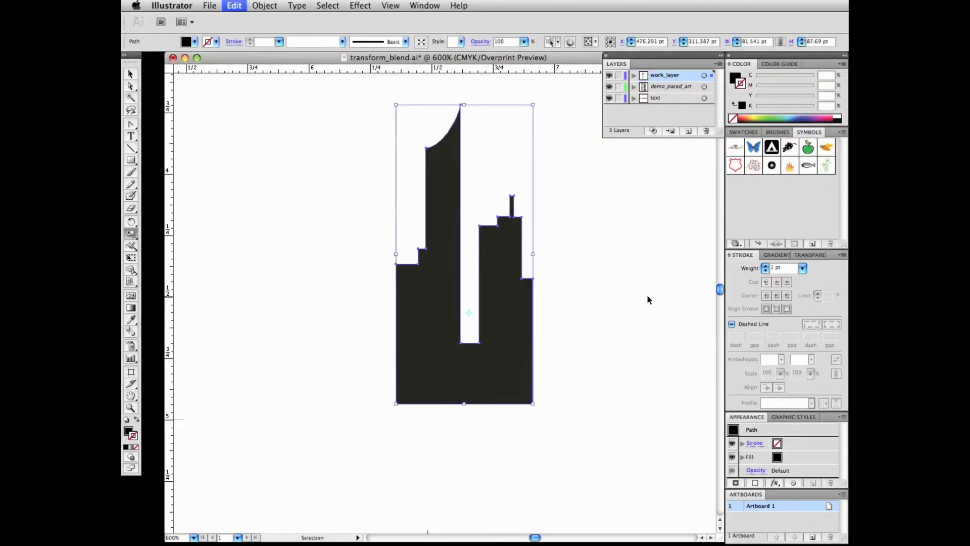
key(cmd+z)
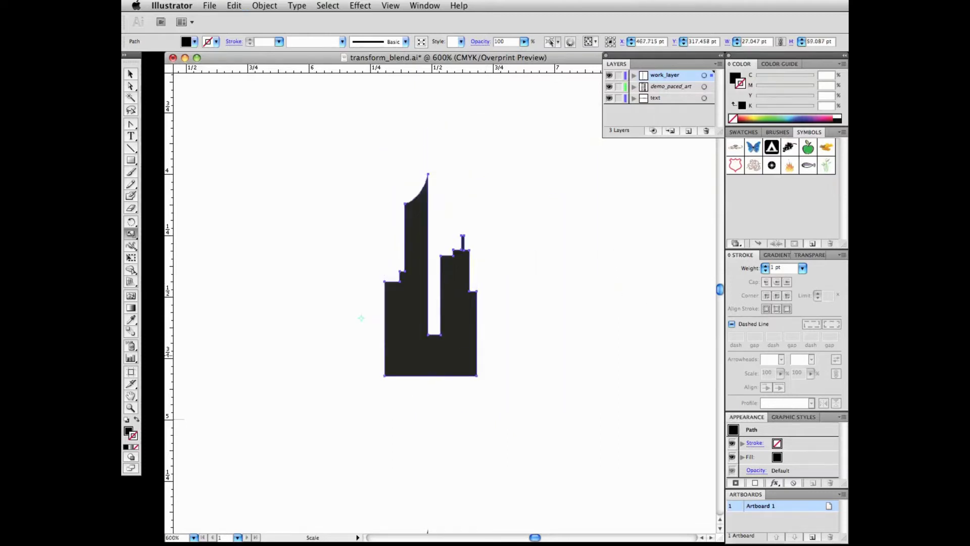
Step: Scale the building non-uniformly to 50% horizontal and 100% vertical with preview on, and swap its fill and stroke
double_click(131, 235)
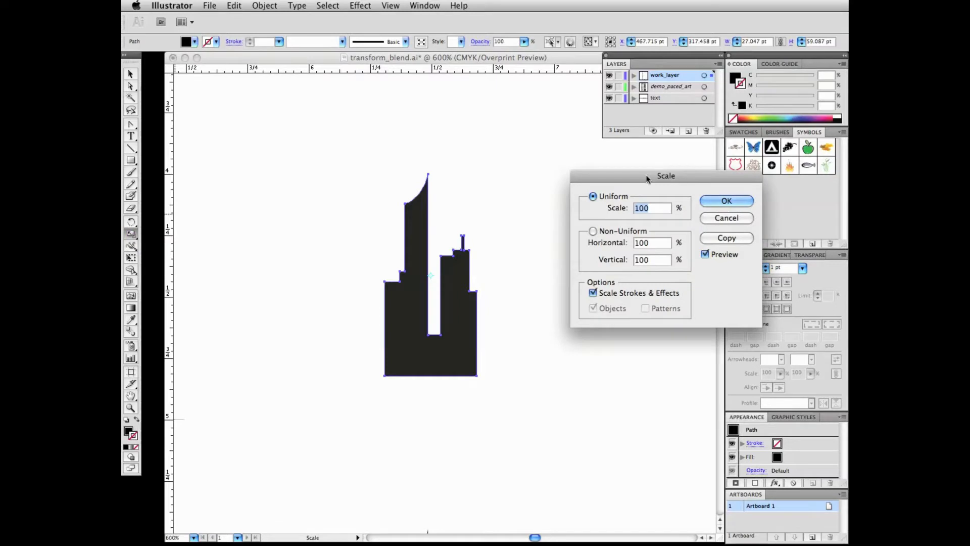
drag(647, 178, 600, 171)
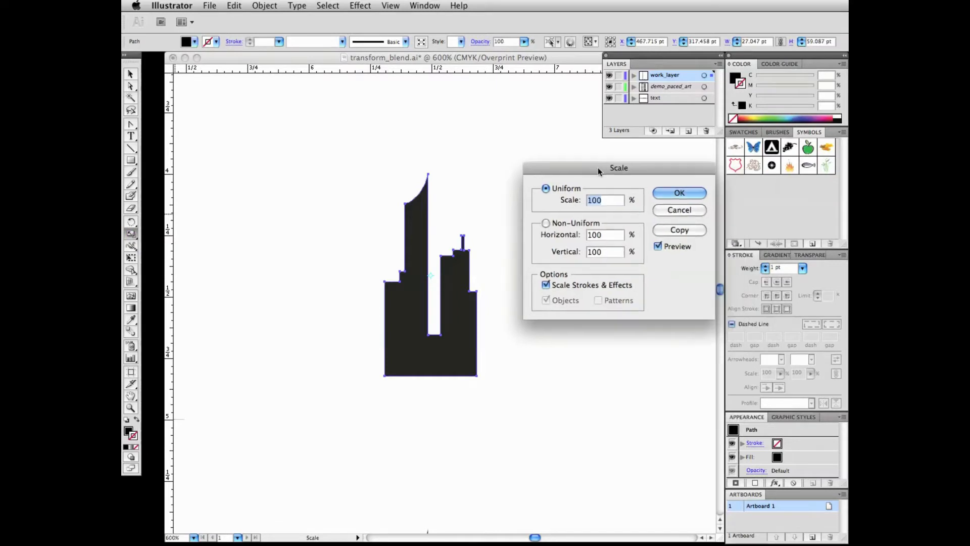
click(546, 224)
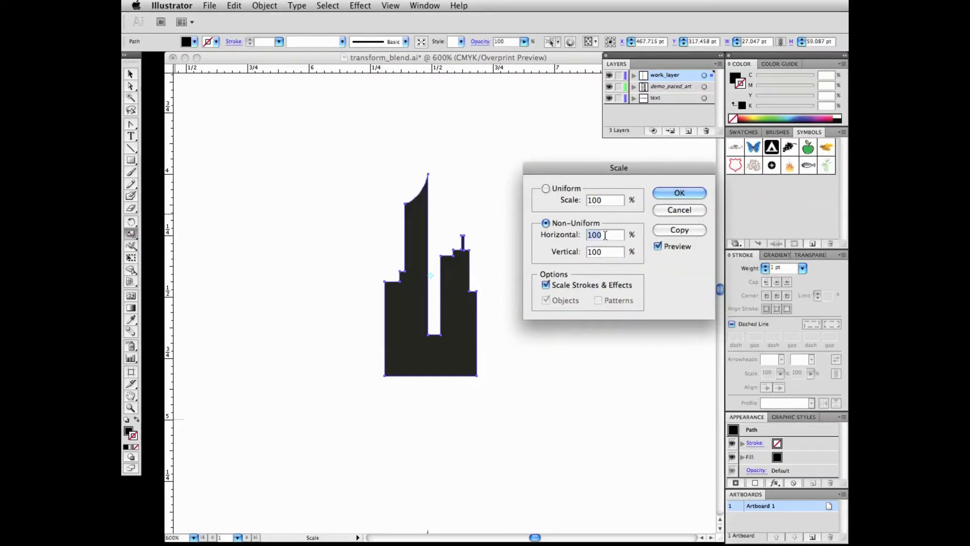
text(50)
click(659, 247)
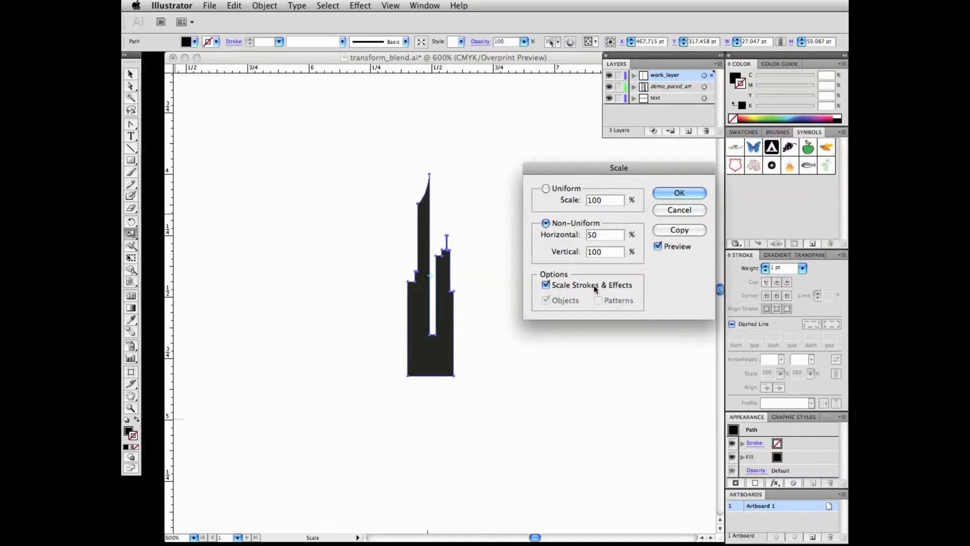
click(689, 195)
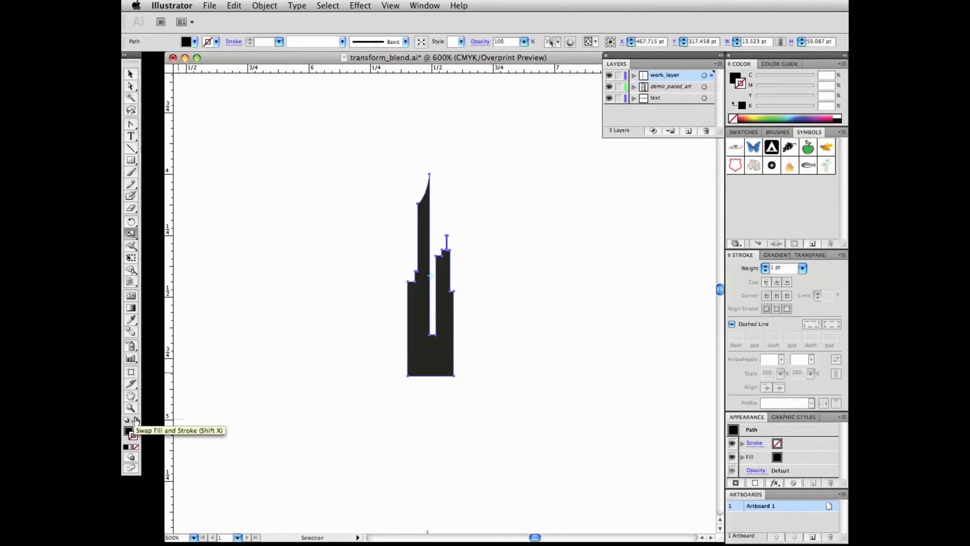
click(135, 421)
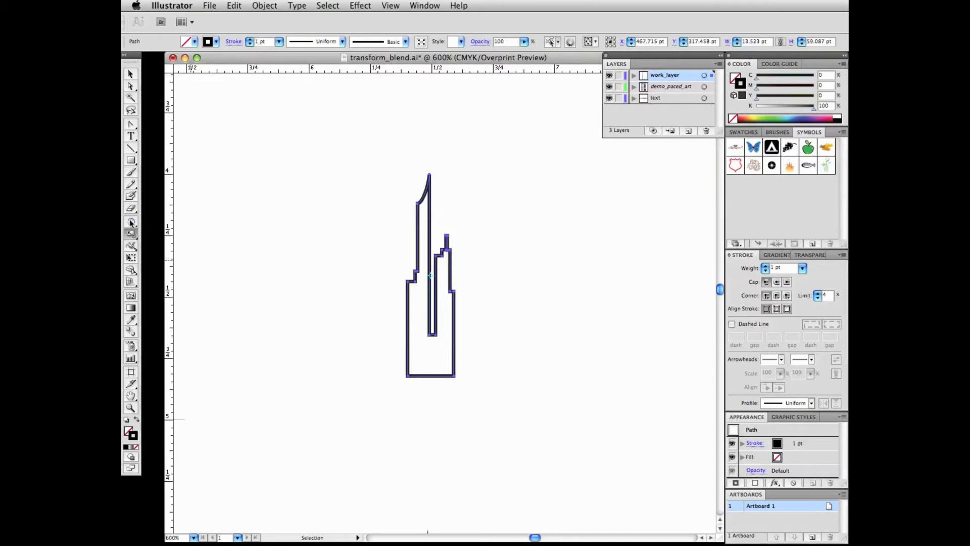
Step: Scale the outlined building to 50% horizontal and 100% vertical including strokes, and widen it to about 59 by 34 pt from an origin near its base
double_click(131, 234)
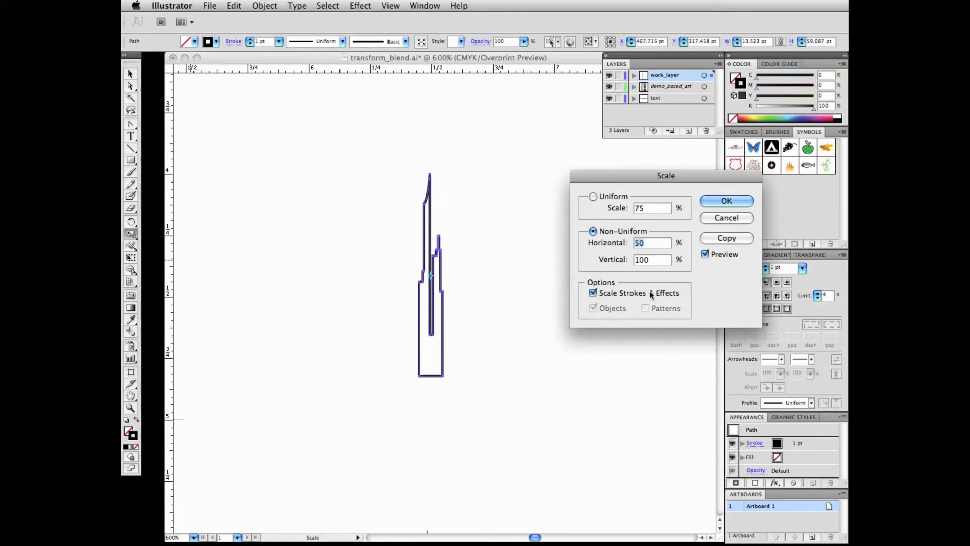
click(717, 199)
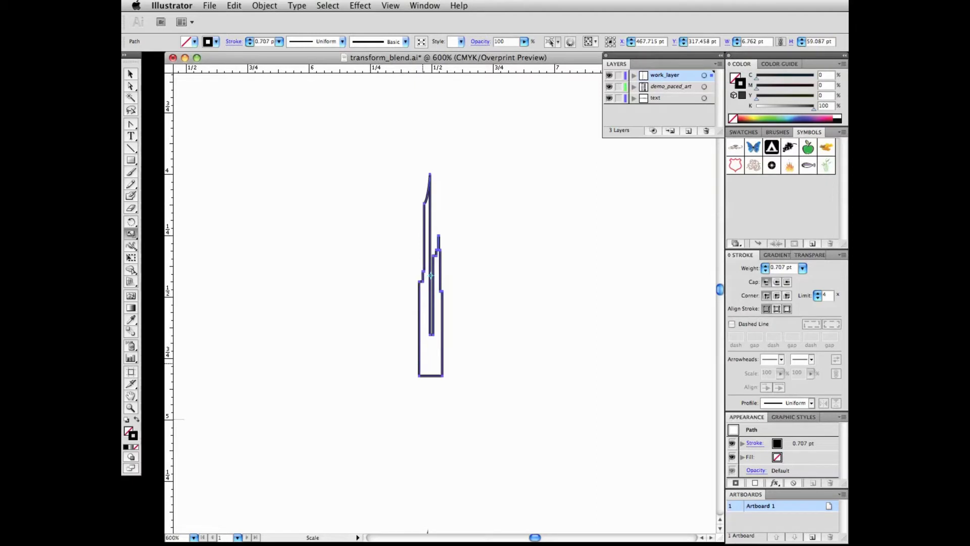
click(429, 362)
mouse_move(459, 344)
mouse_down()
mouse_move(569, 342)
mouse_move(583, 321)
mouse_move(633, 351)
mouse_move(690, 351)
mouse_up()
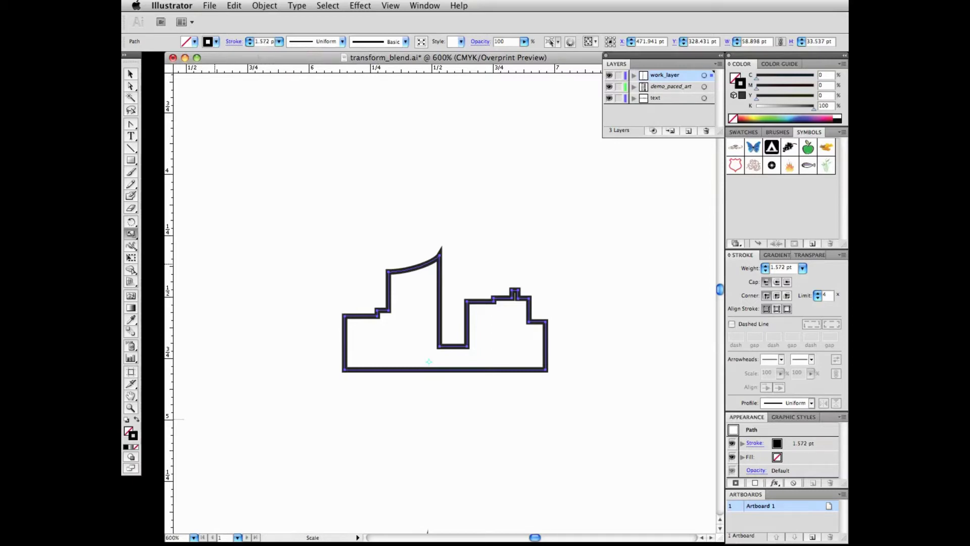
double_click(131, 233)
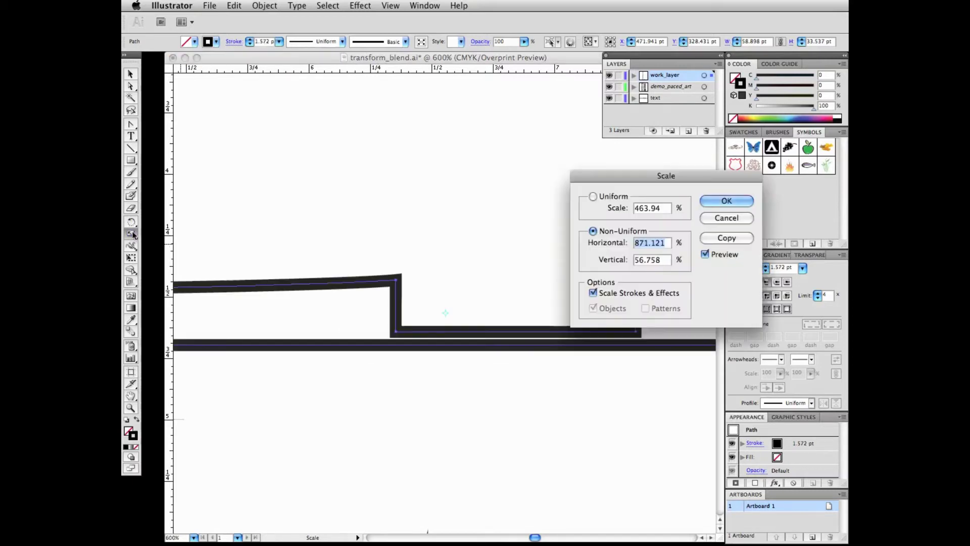
click(727, 217)
click(130, 74)
click(255, 180)
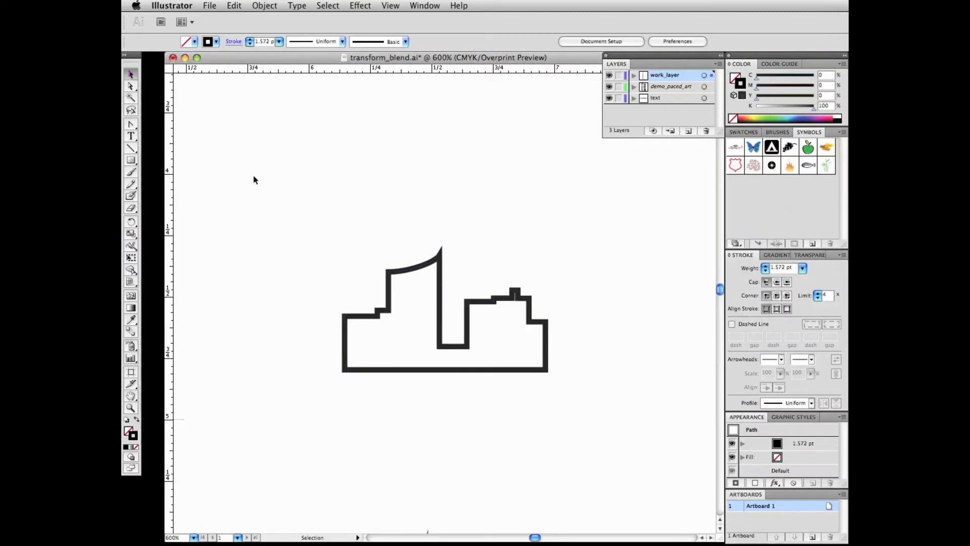
click(400, 273)
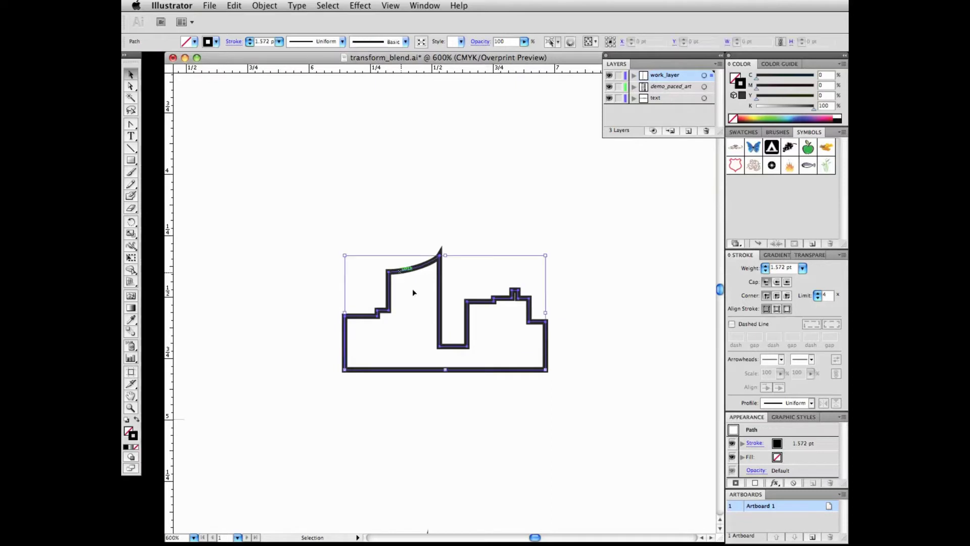
Step: Turn off Scale Strokes & Effects with a uniform 100% scale, and try narrowing the building freehand from an origin near its left side
double_click(130, 234)
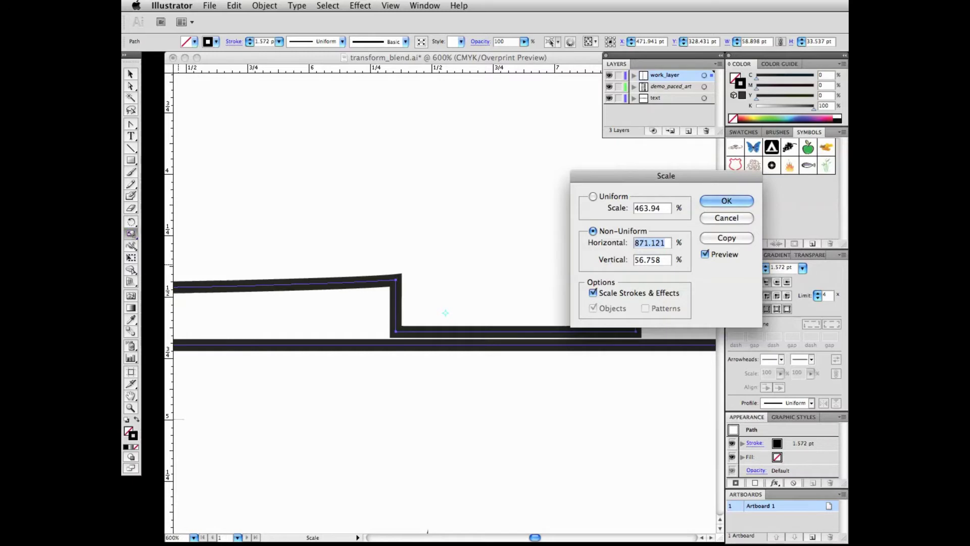
click(594, 293)
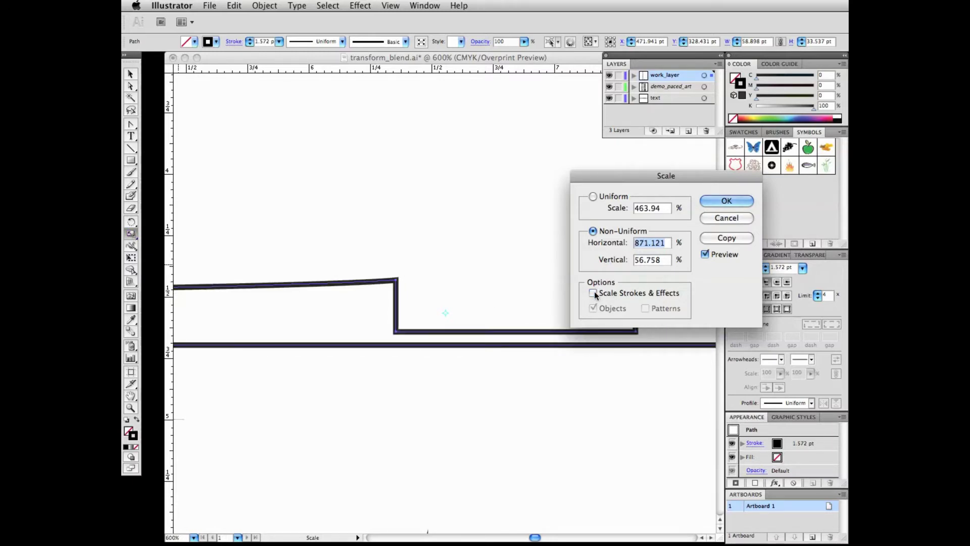
click(594, 197)
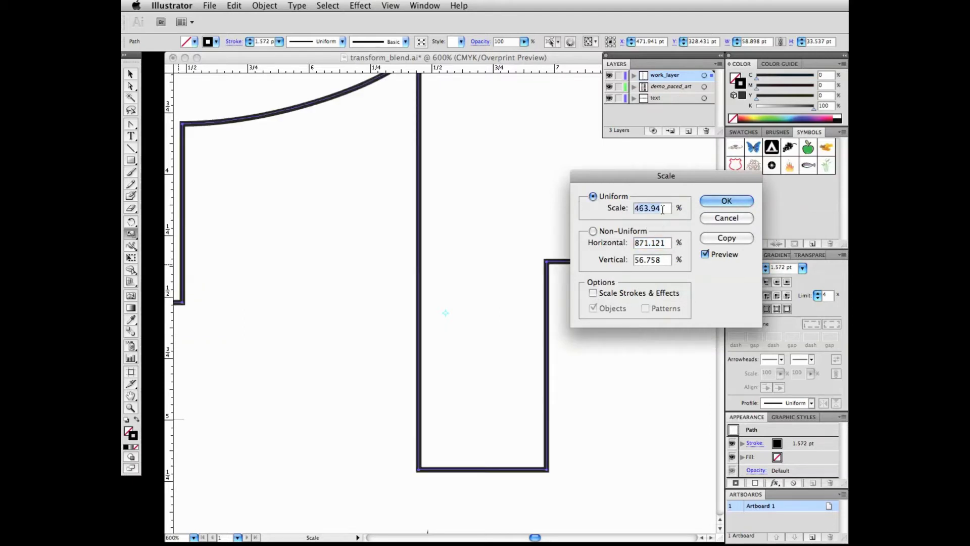
text(100)
click(718, 200)
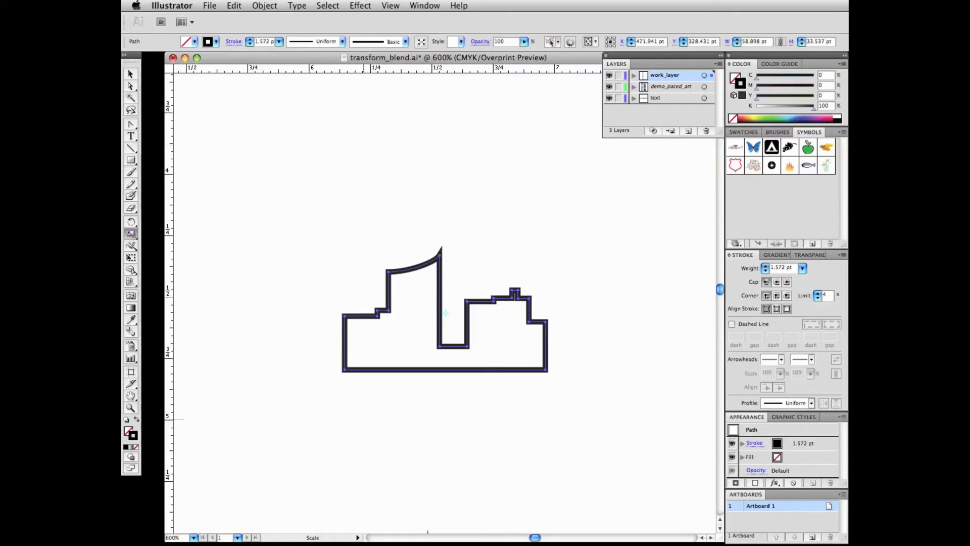
click(368, 291)
drag(568, 277, 455, 279)
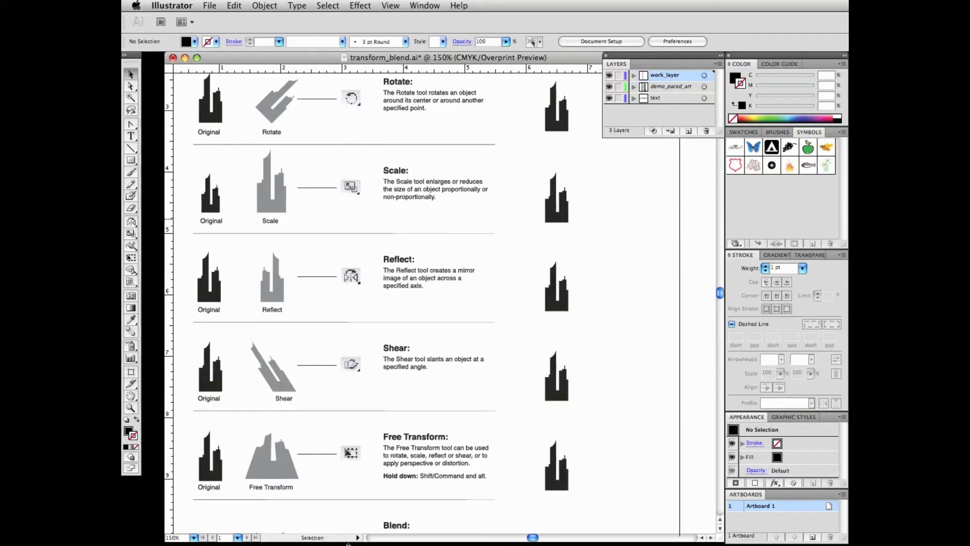
Step: Mirror the Reflect row's building across an axis just outside its right edge, and mirror it again about an origin between its towers
key(z)
click(560, 301)
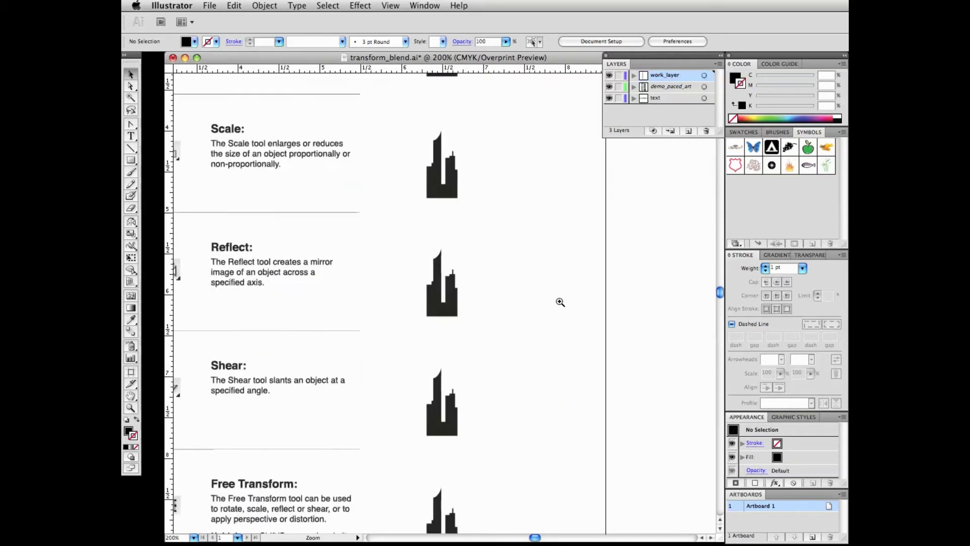
click(443, 299)
drag(498, 342, 621, 350)
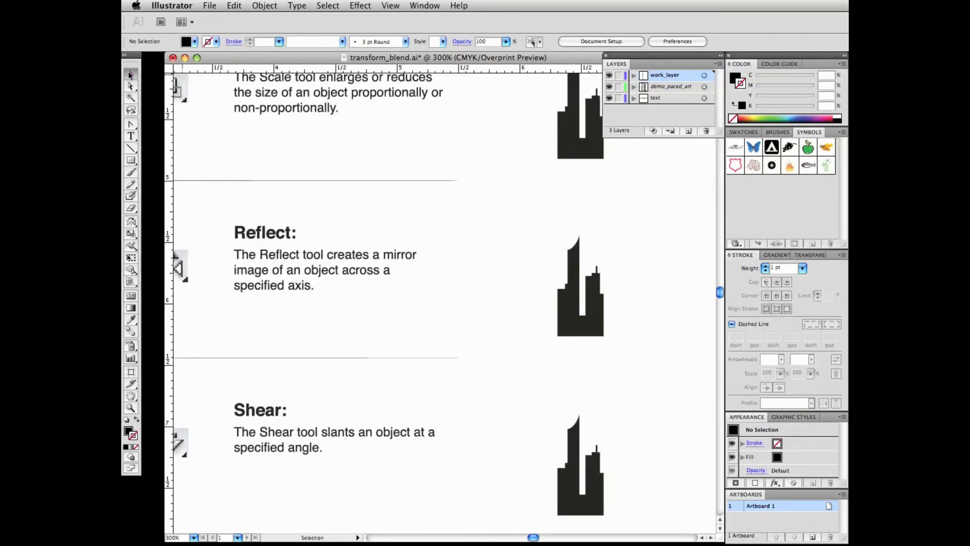
click(562, 320)
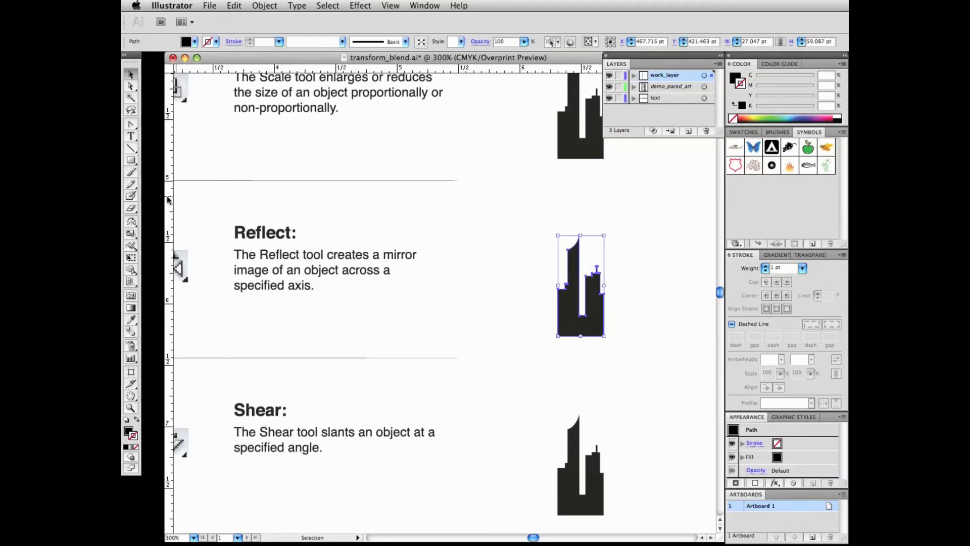
click(131, 222)
click(130, 222)
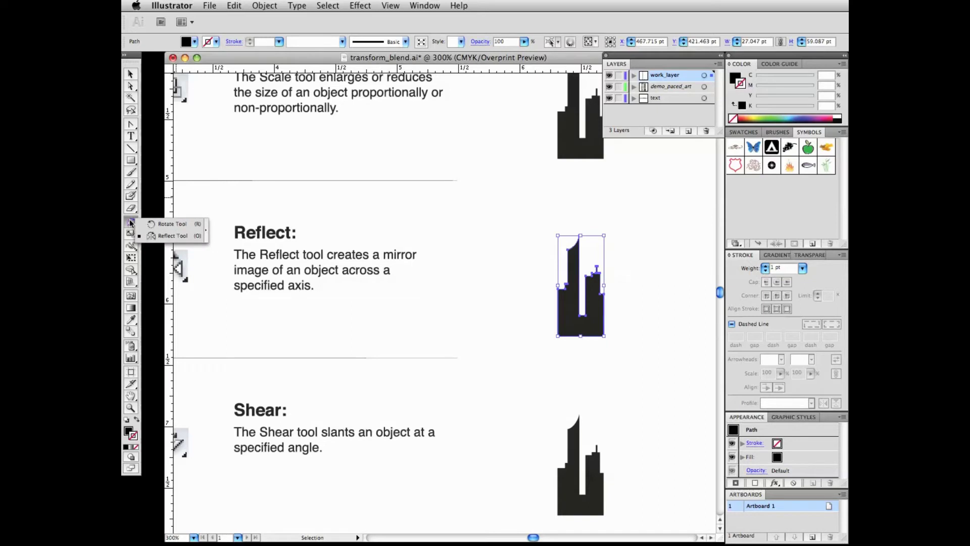
drag(131, 222, 153, 225)
mouse_move(171, 222)
mouse_down()
mouse_move(172, 238)
mouse_move(186, 234)
mouse_up()
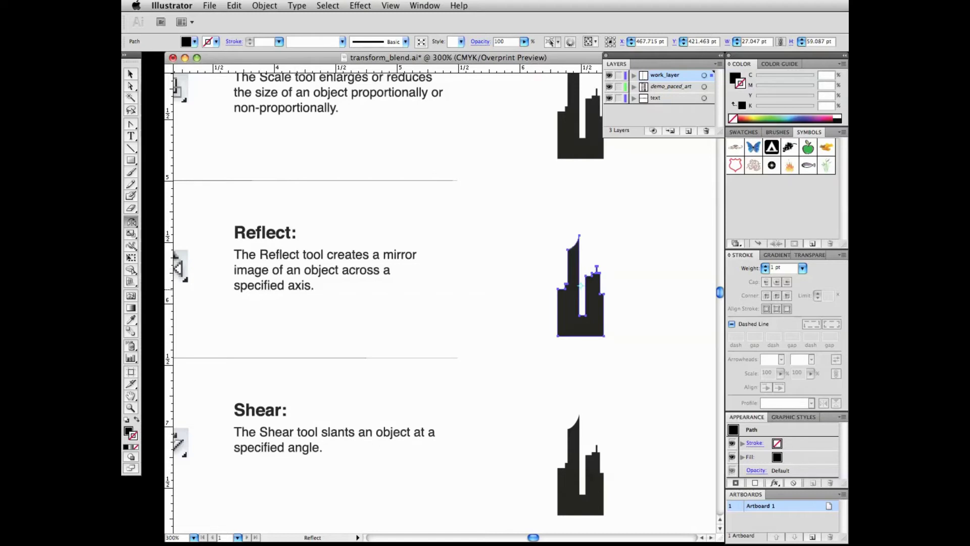
click(605, 291)
drag(616, 293, 536, 287)
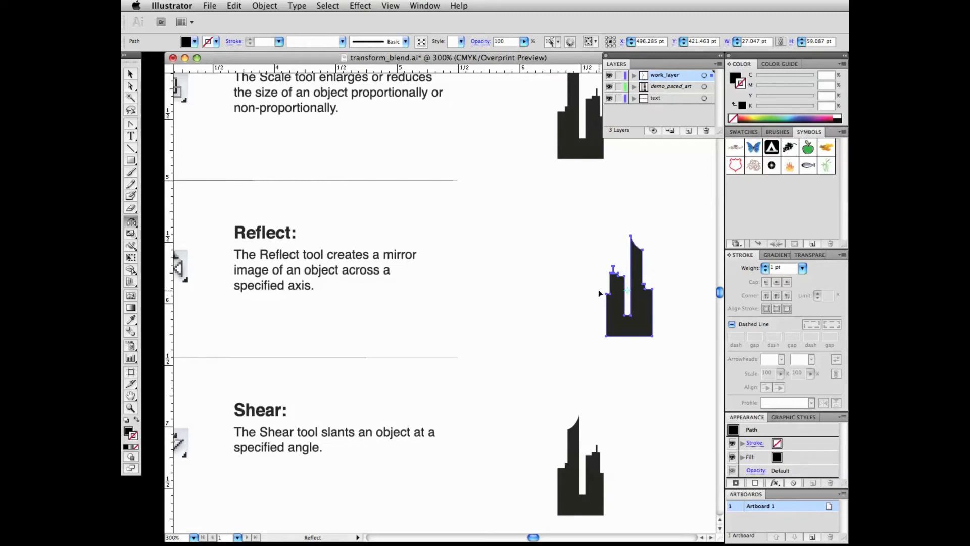
drag(599, 293, 692, 297)
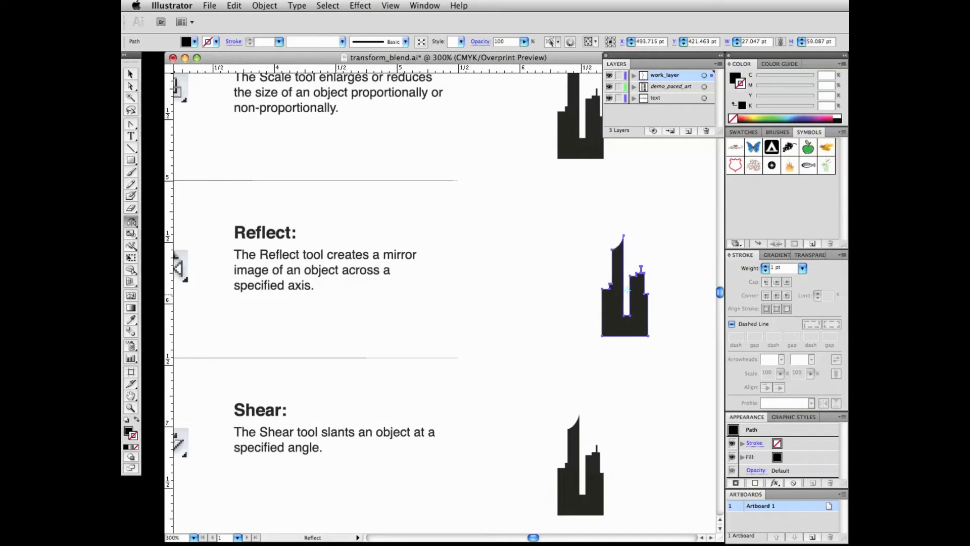
Step: Preview a vertical-axis reflection of the building in the Reflect options without applying it
double_click(130, 223)
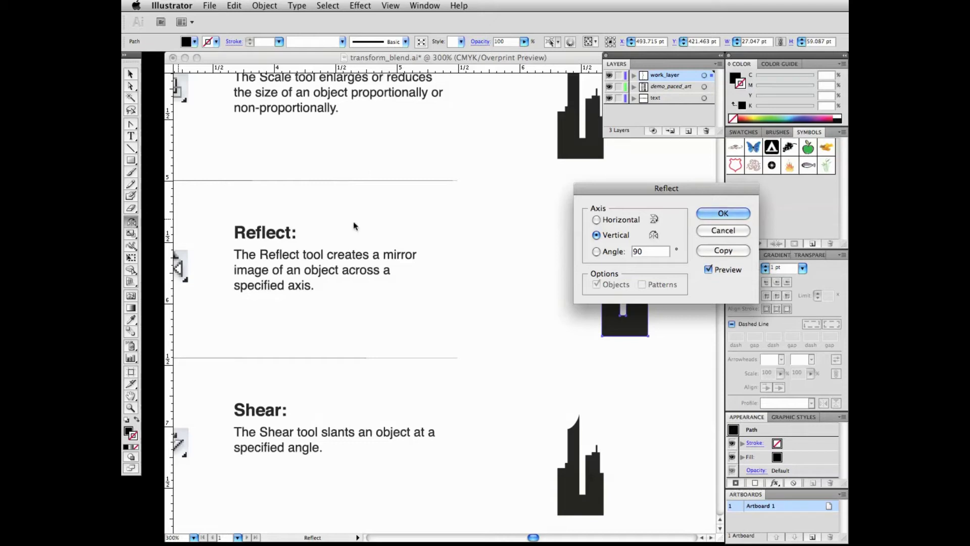
drag(647, 188, 448, 194)
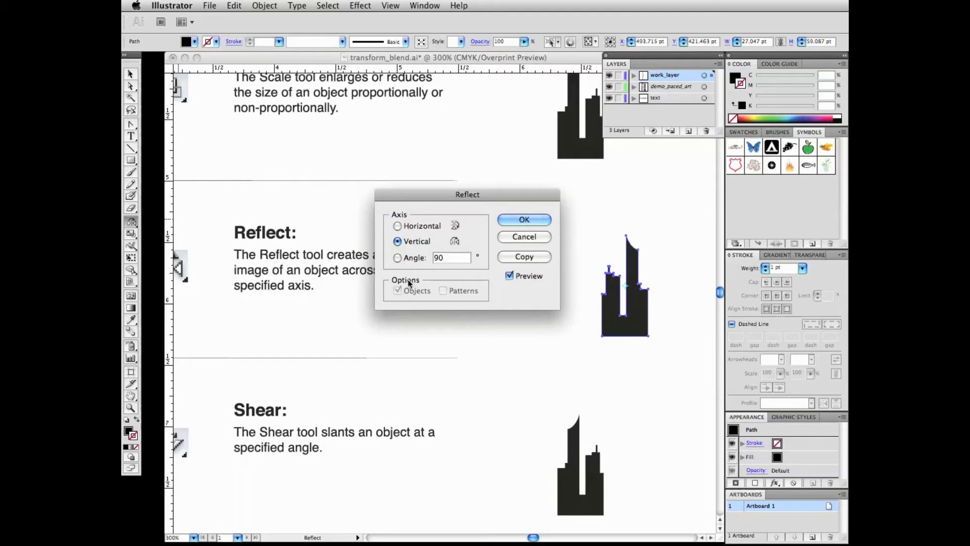
drag(442, 197, 443, 191)
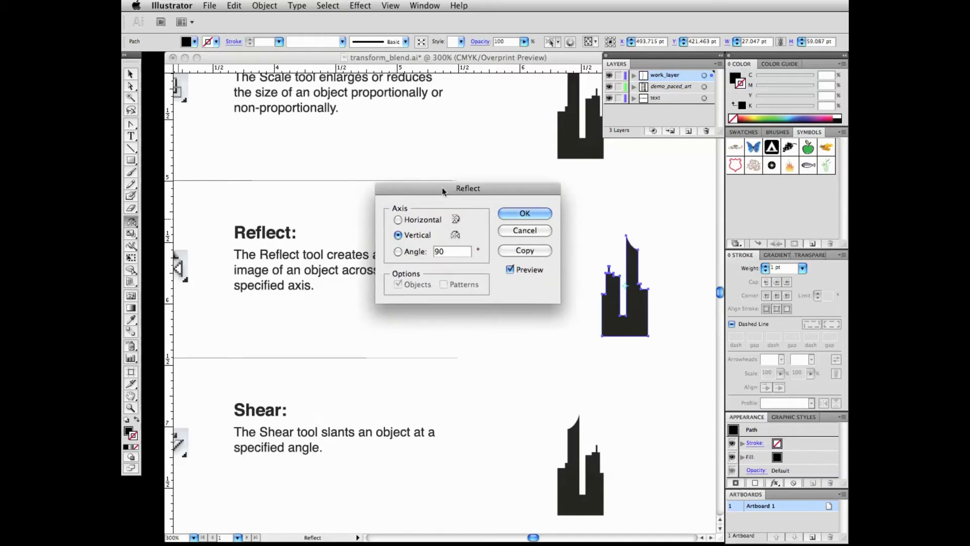
click(518, 231)
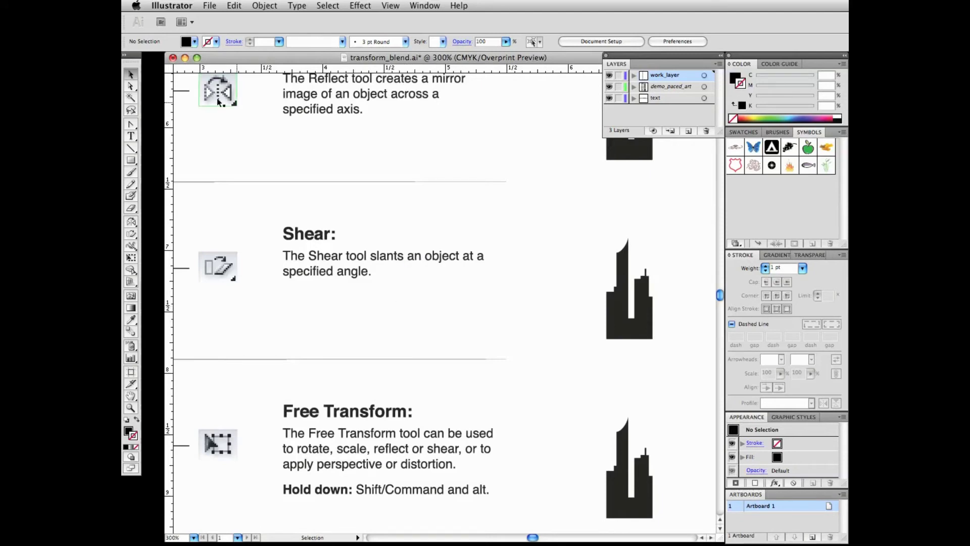
Step: Try shearing the Shear row's building leftward to about 36 pt wide from an origin at its lower-left corner, and undo the shear
click(619, 324)
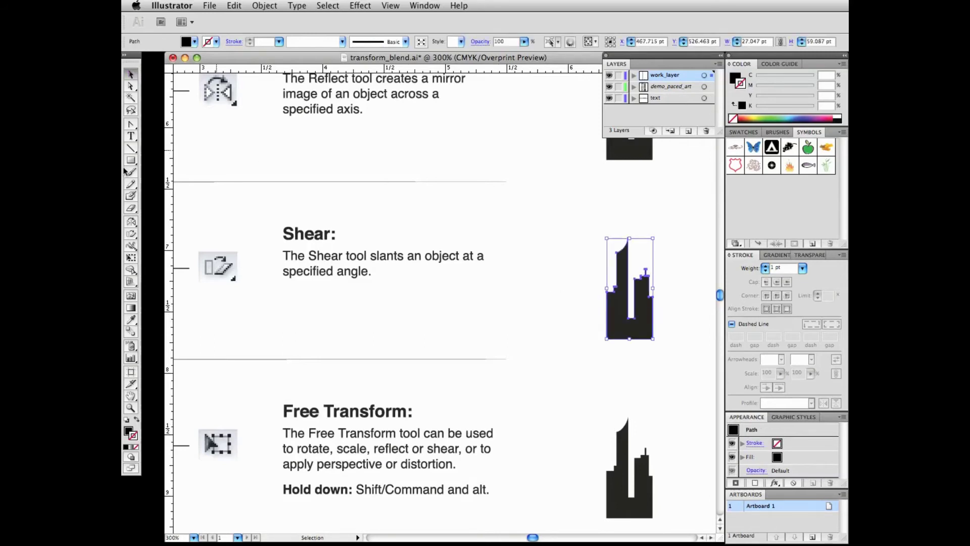
click(132, 234)
drag(133, 235, 184, 247)
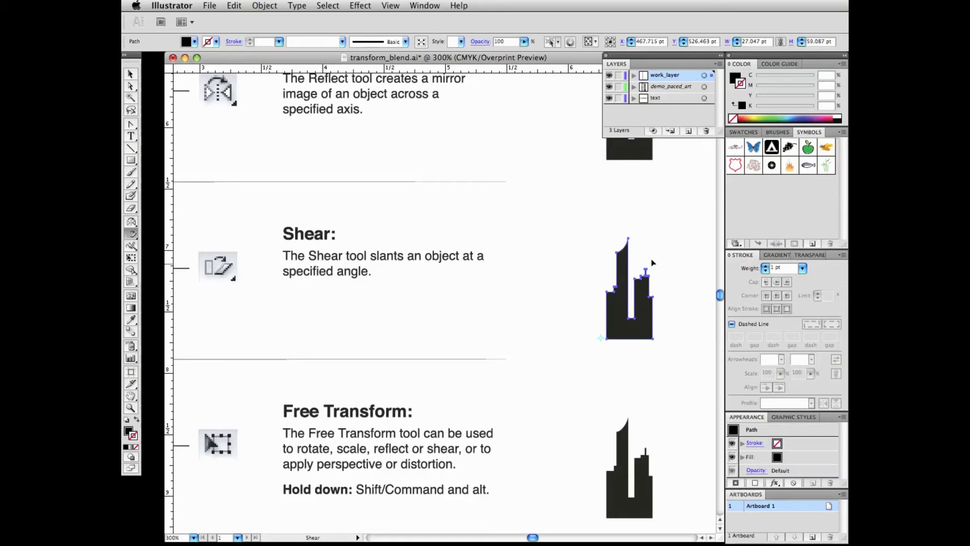
drag(637, 250, 612, 248)
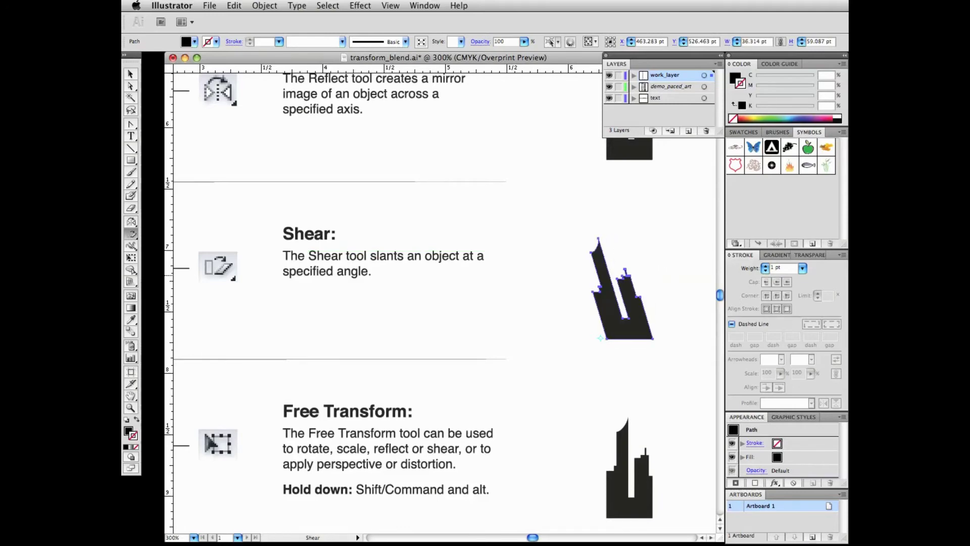
key(super+z)
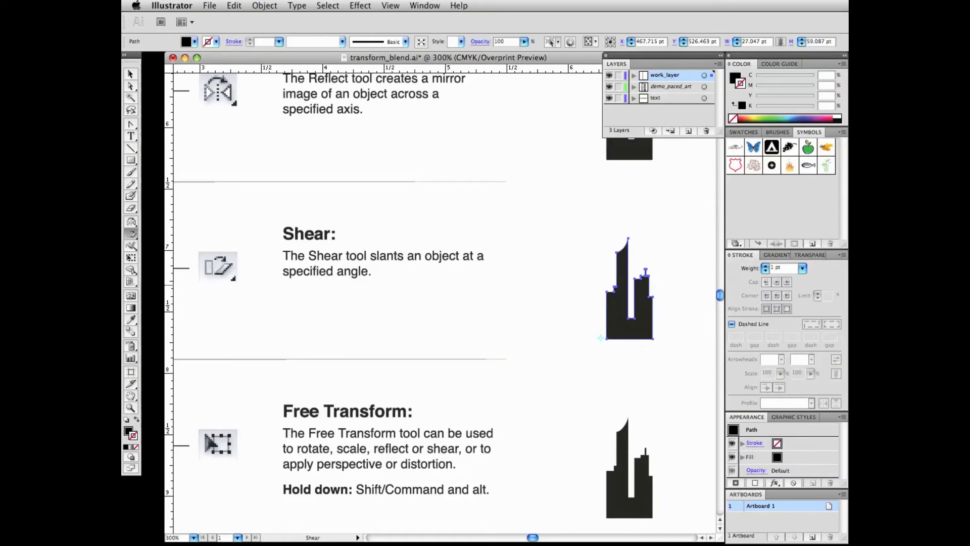
Step: Try shearing the building rightward to about 41 pt wide from an origin between its towers, and undo the shear
click(628, 280)
mouse_move(642, 245)
mouse_down()
mouse_move(632, 244)
mouse_move(659, 248)
mouse_up()
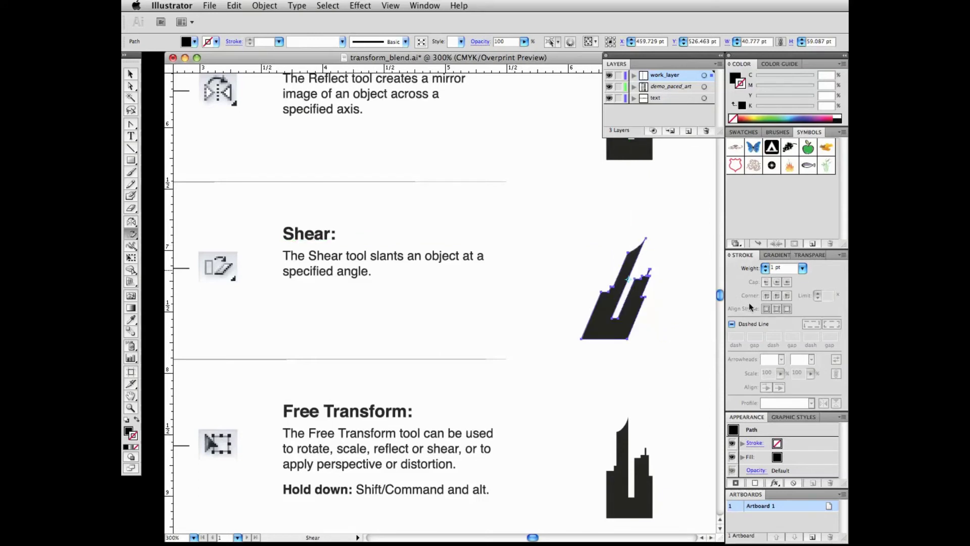
key(super+z)
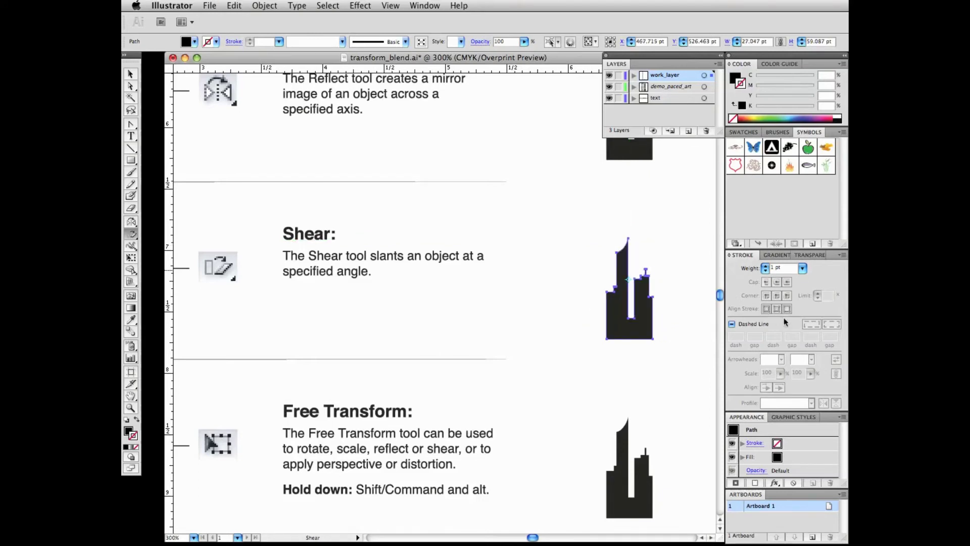
Step: Shear the building by an exact 45° along the horizontal axis, toggling the preview to compare
double_click(130, 233)
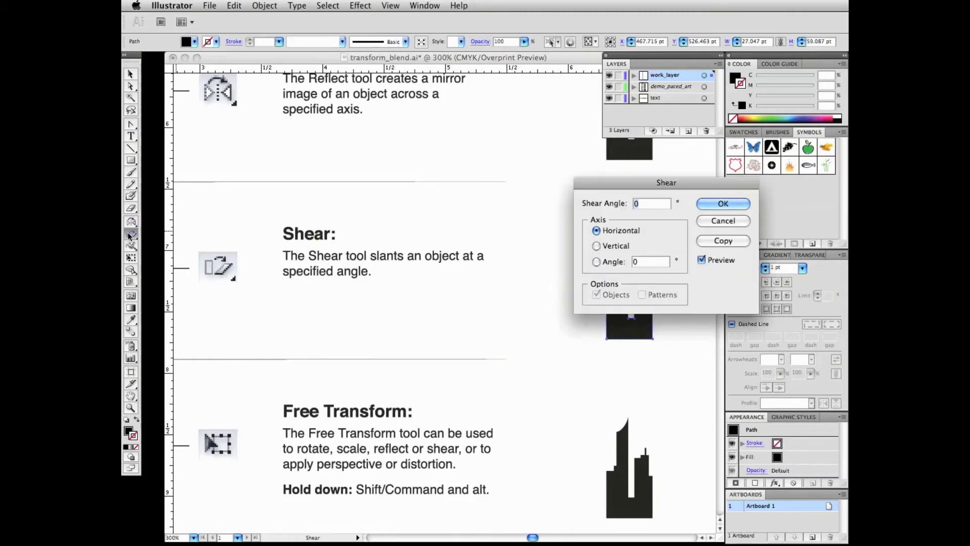
drag(614, 183, 397, 196)
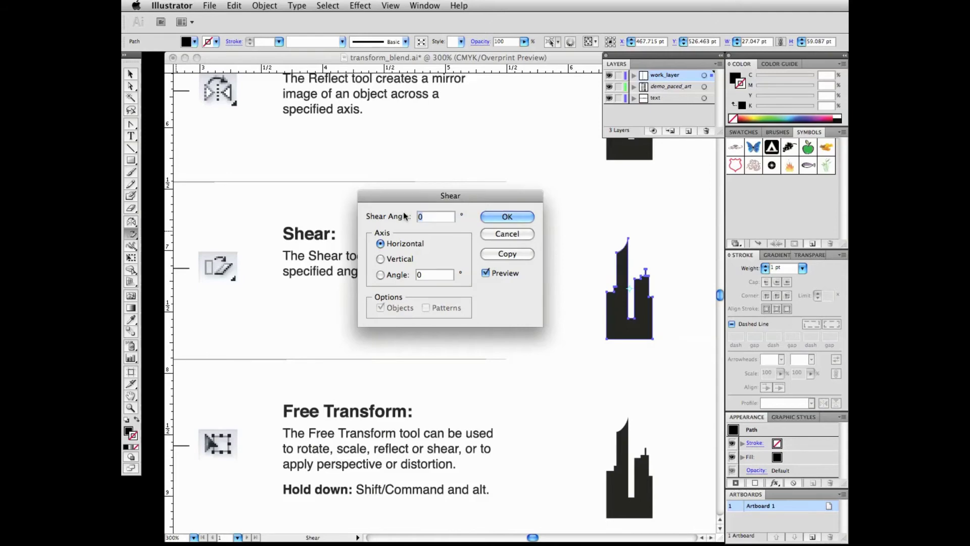
text(45)
click(486, 273)
click(486, 274)
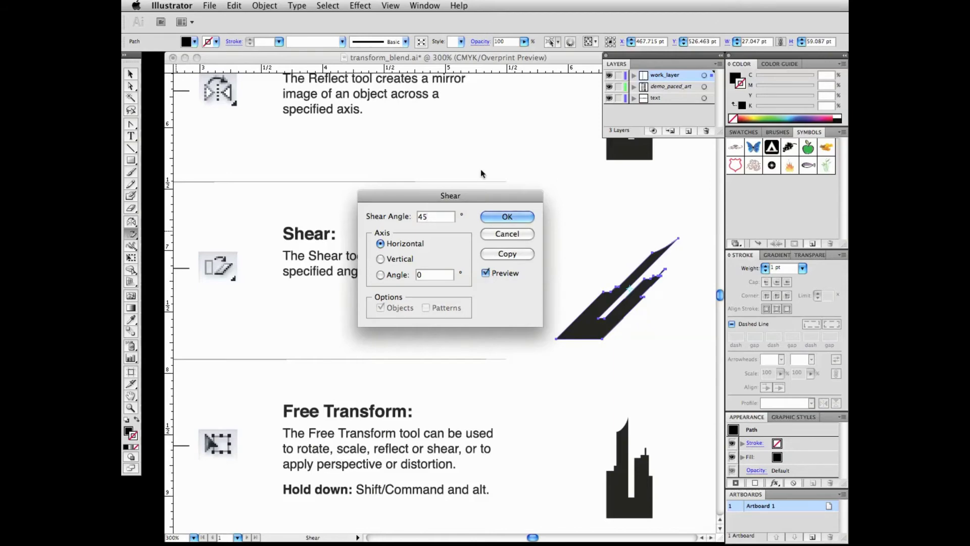
click(505, 215)
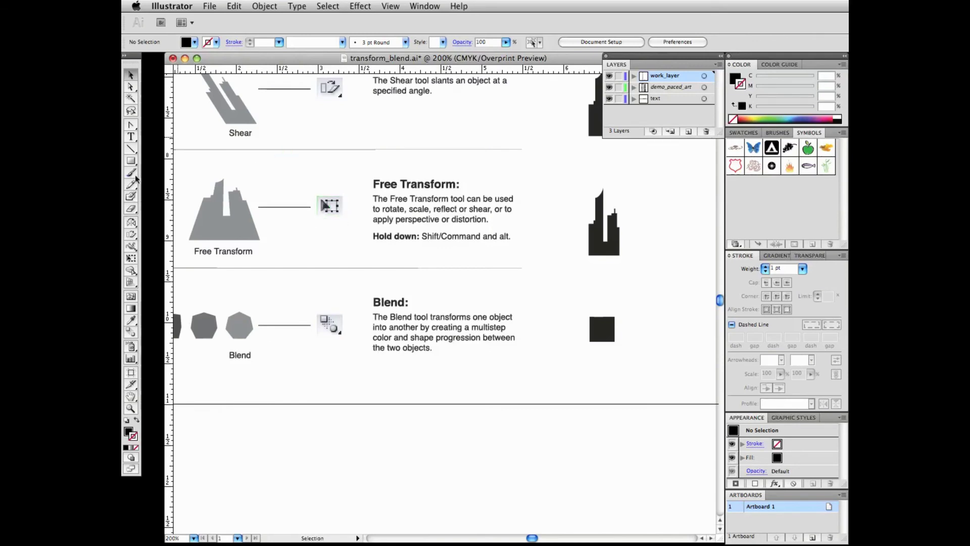
Step: Try rotating the Free Transform row's building freehand with the Free Transform tool around its upper-right corner, and undo the change
click(131, 260)
click(601, 253)
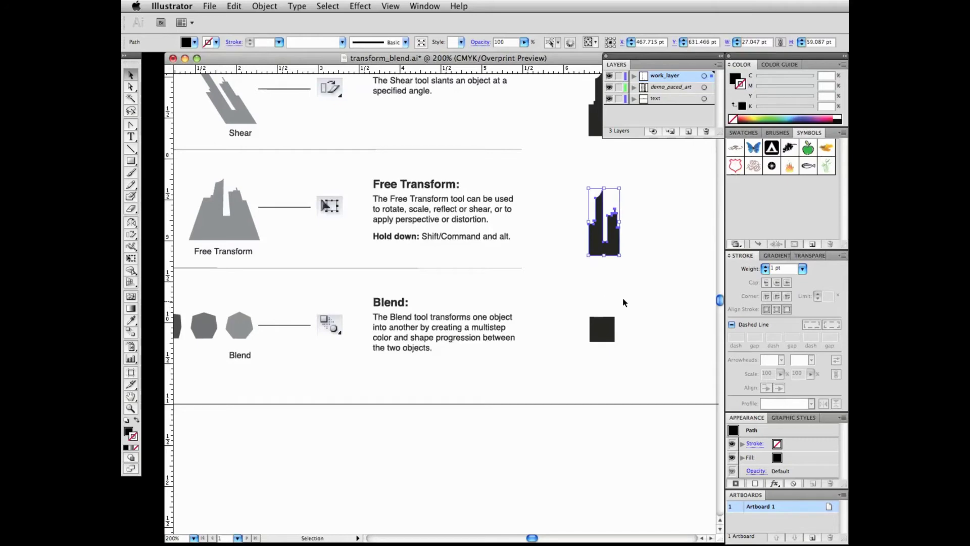
super+click(602, 261)
drag(503, 313, 637, 317)
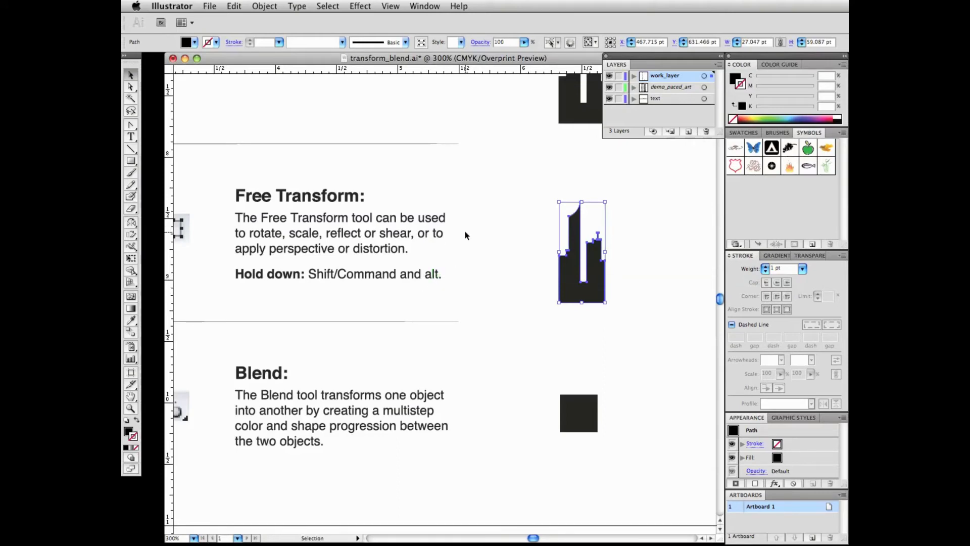
click(130, 258)
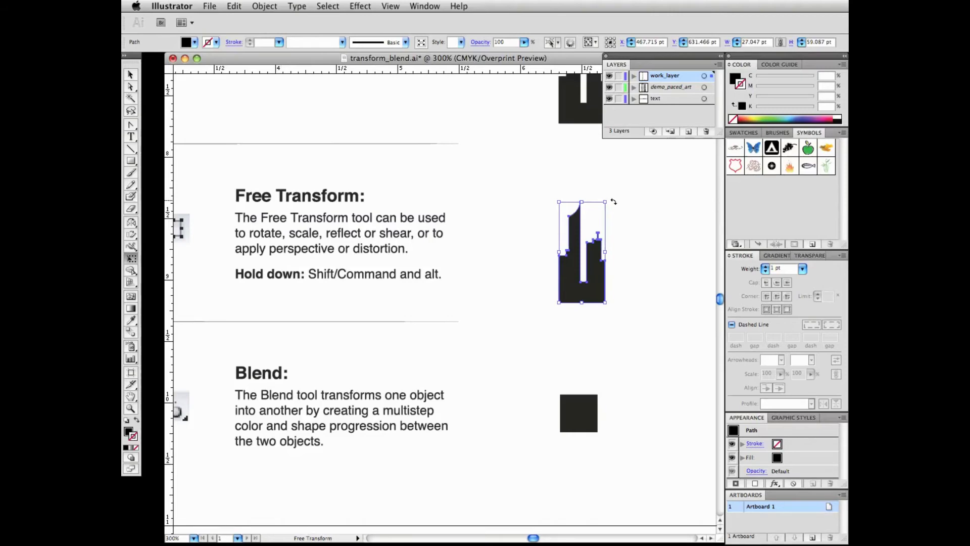
mouse_move(606, 201)
mouse_down()
mouse_move(633, 191)
mouse_move(617, 205)
mouse_up()
drag(609, 196, 590, 172)
key(super+z)
Step: Try slanting the building with Free Transform, right side up to about 52 pt tall and down to about 67 pt tall, undoing both
drag(606, 201, 603, 227)
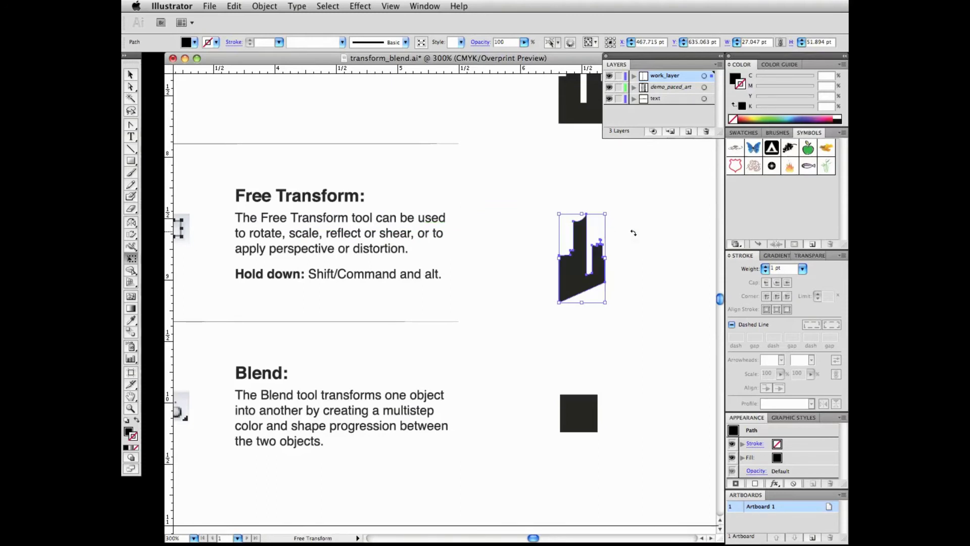
key(super+z)
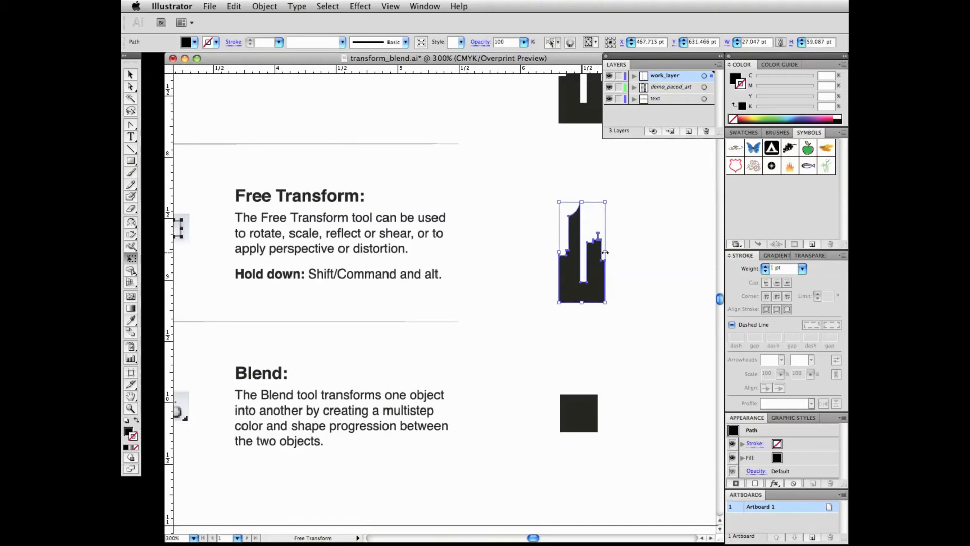
mouse_move(605, 253)
mouse_down()
mouse_move(644, 254)
mouse_move(599, 253)
mouse_up()
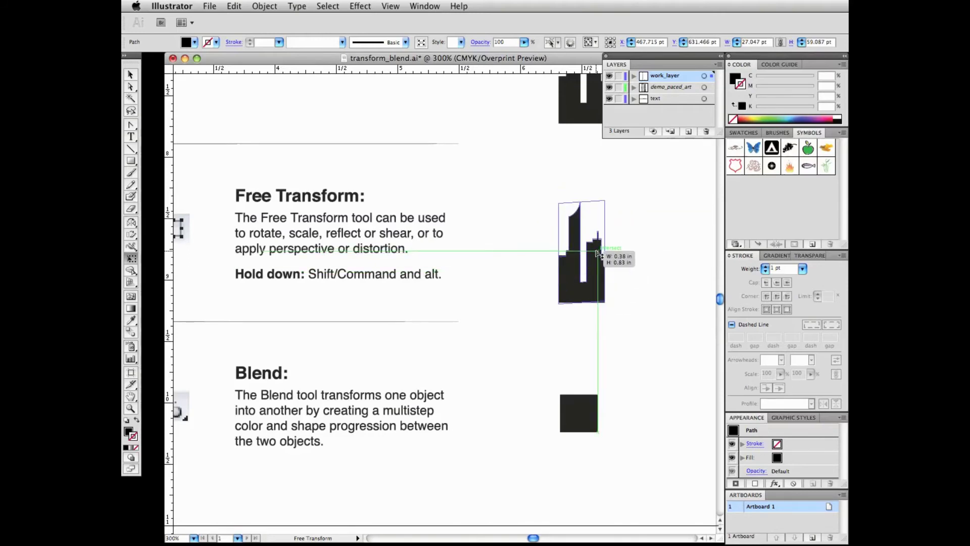
mouse_move(598, 252)
mouse_down()
mouse_move(602, 273)
mouse_move(604, 230)
mouse_move(605, 267)
mouse_up()
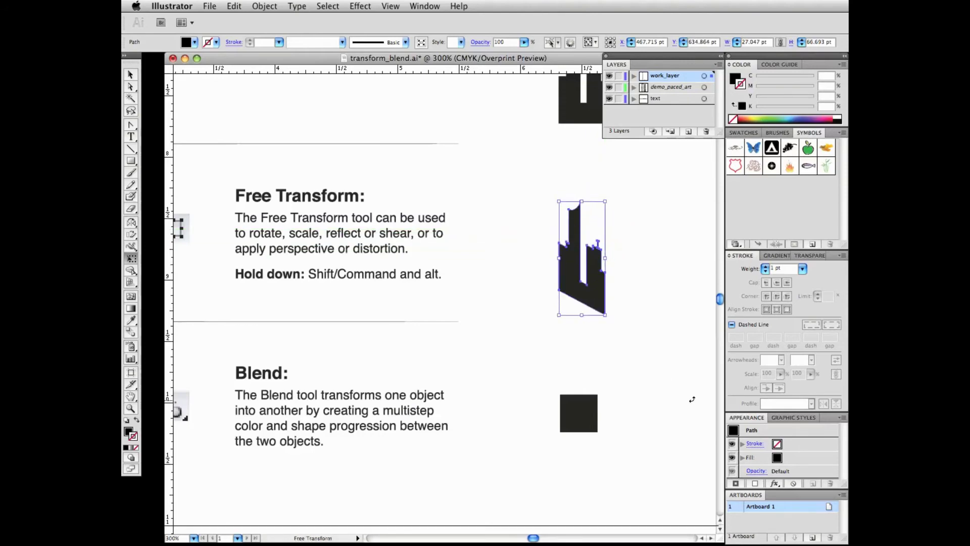
key(super+z)
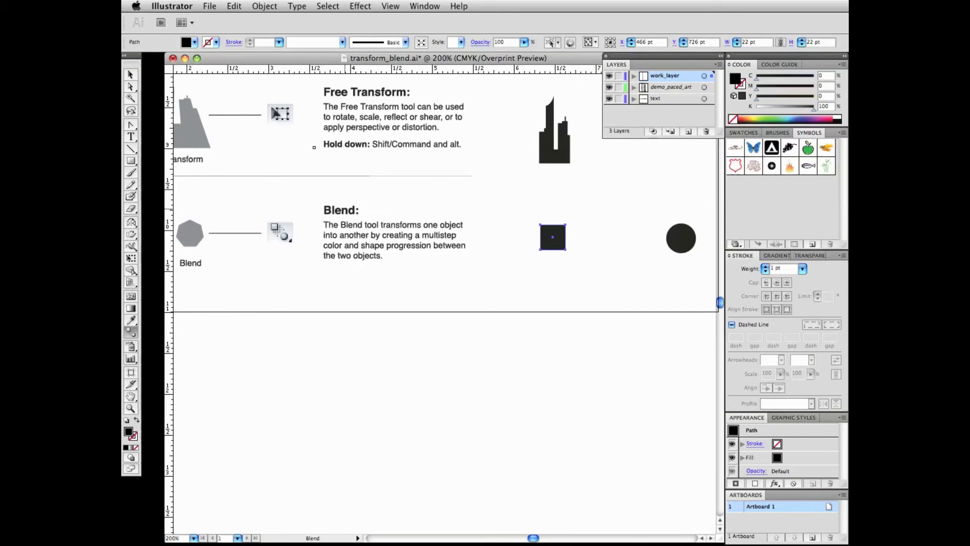
Step: Move the square to about X 176 pt, Y 828 pt and the circle to about X 563 pt, Y 817 pt, below the artboard
click(131, 75)
drag(561, 235, 231, 351)
drag(693, 239, 673, 338)
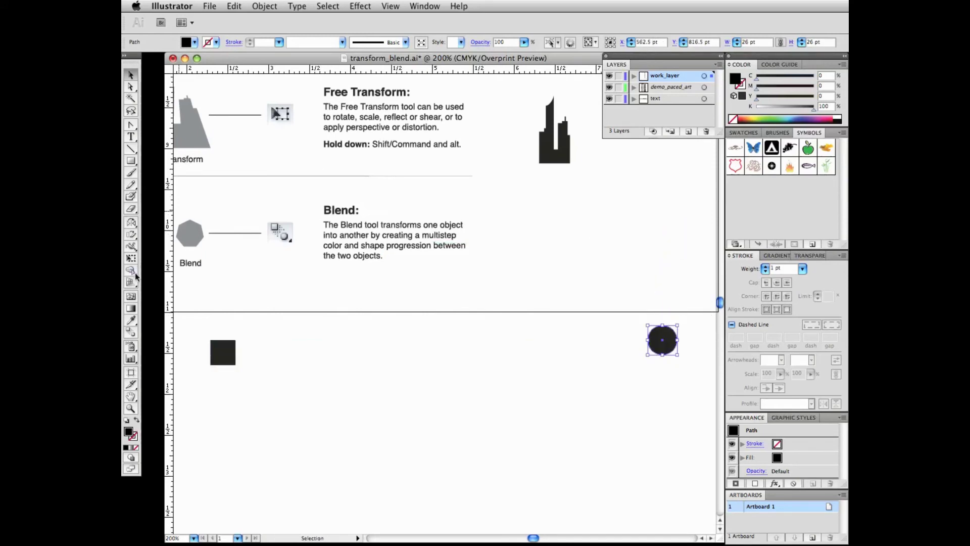
Step: Try blending the square into the circle with Specified Steps spacing of 8, and undo the blend
click(130, 332)
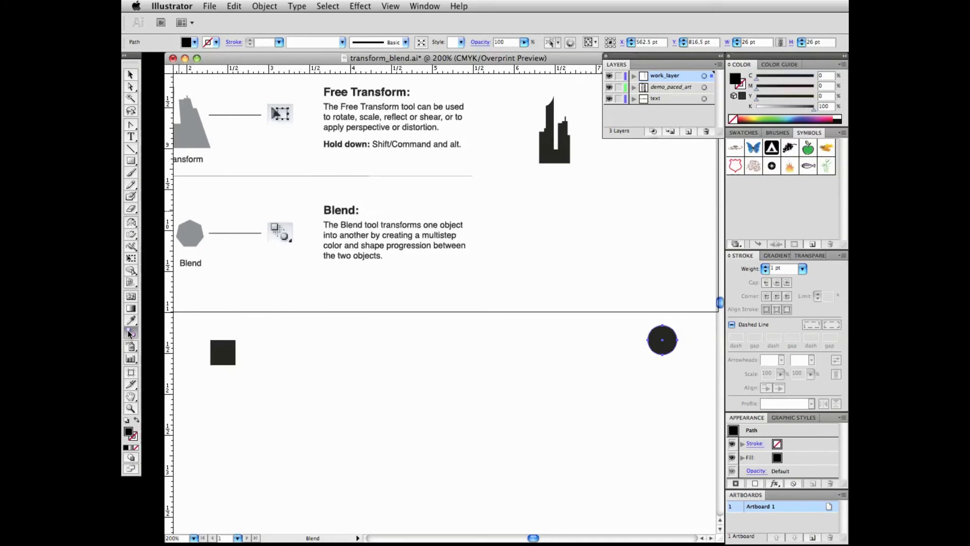
double_click(130, 334)
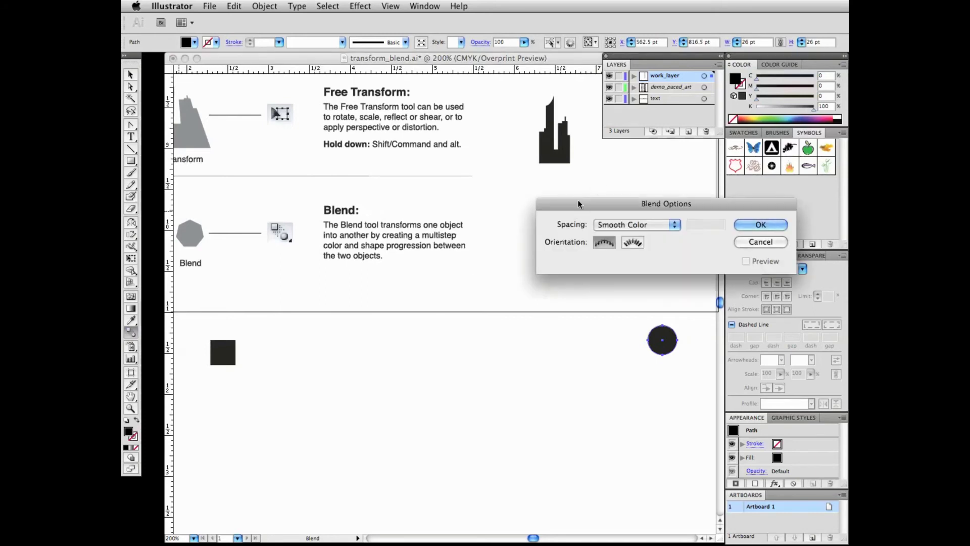
drag(579, 202, 419, 206)
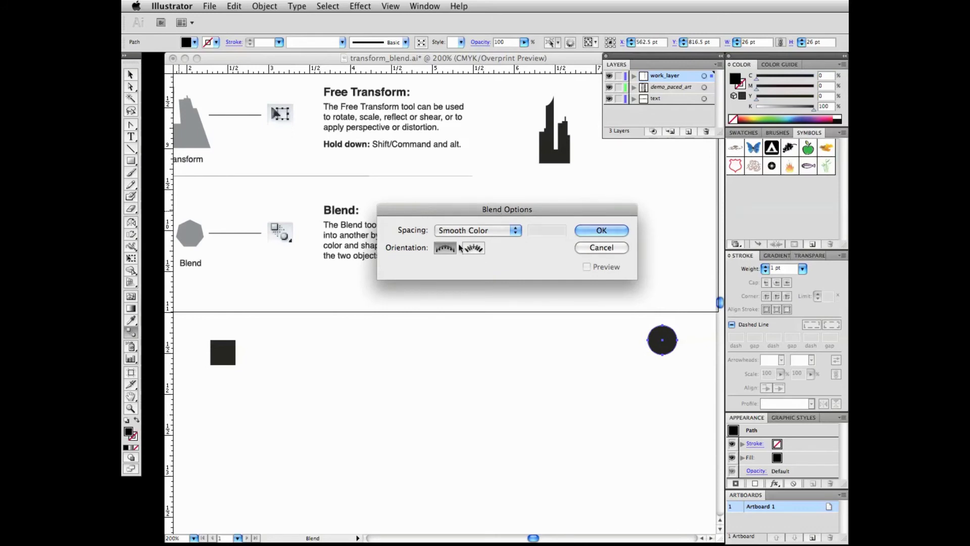
click(494, 231)
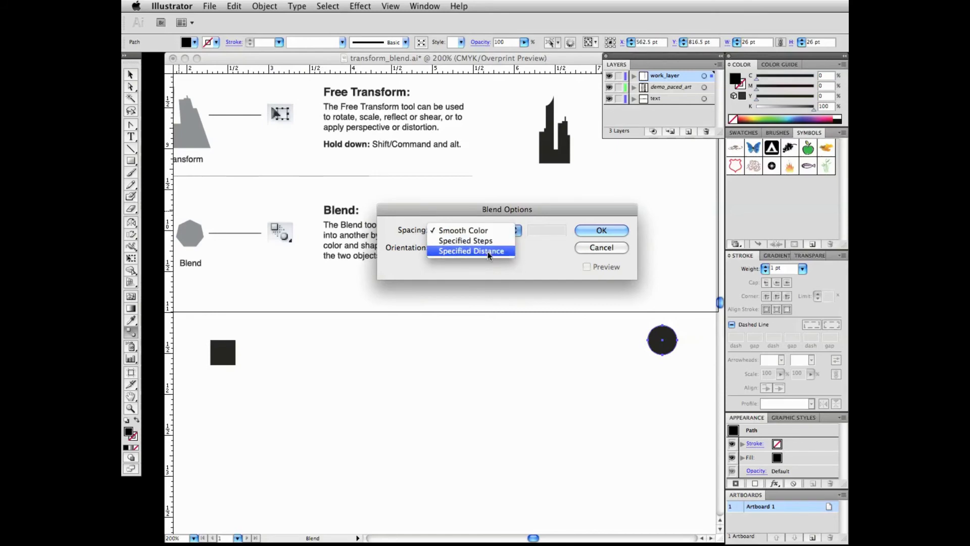
click(489, 241)
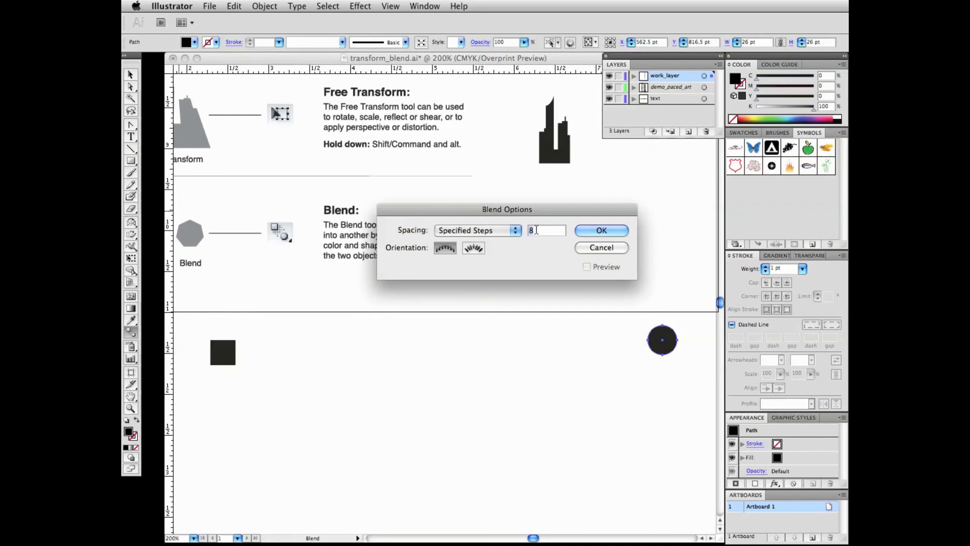
click(593, 232)
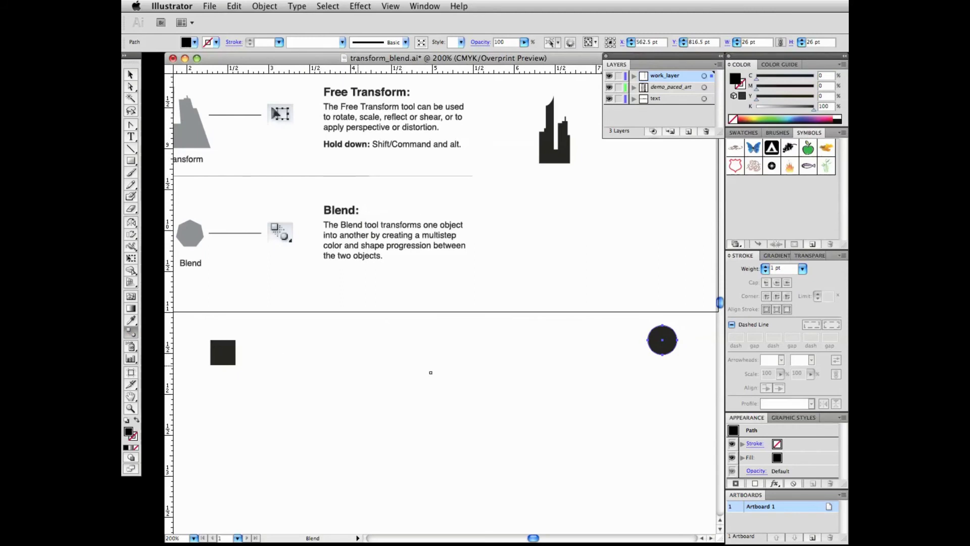
click(653, 339)
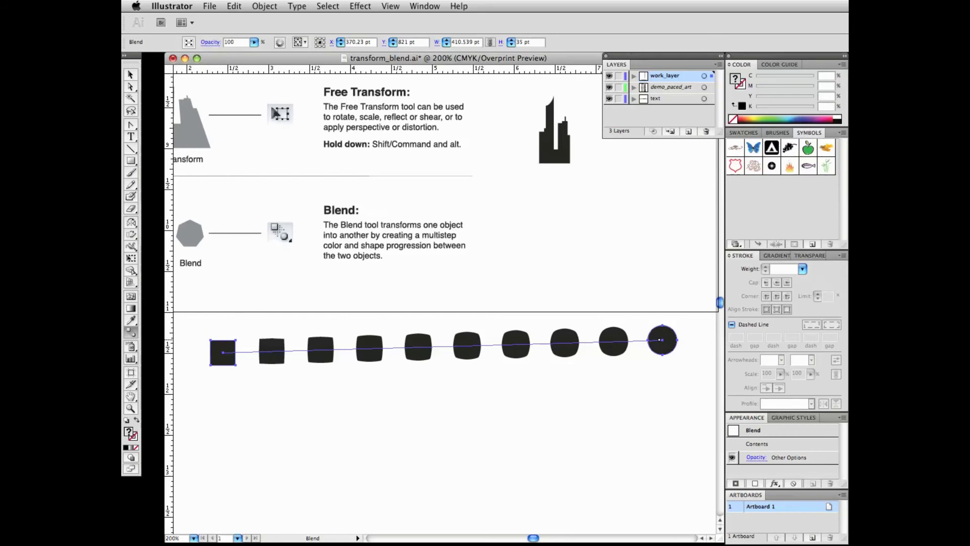
key(super+z)
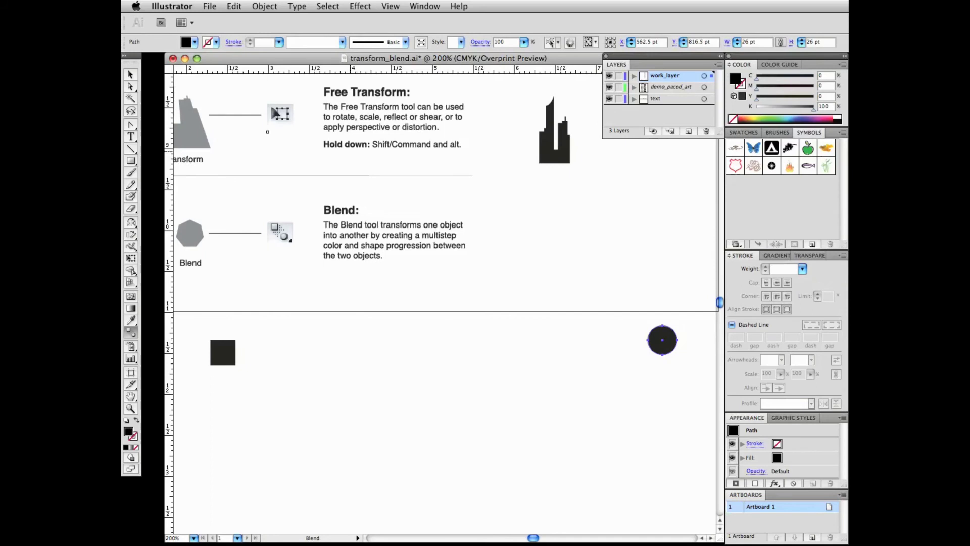
Step: Fill the circle orange (M 36.08, Y 100), try blending it with the square using Smooth Color spacing, and undo the blend
click(130, 74)
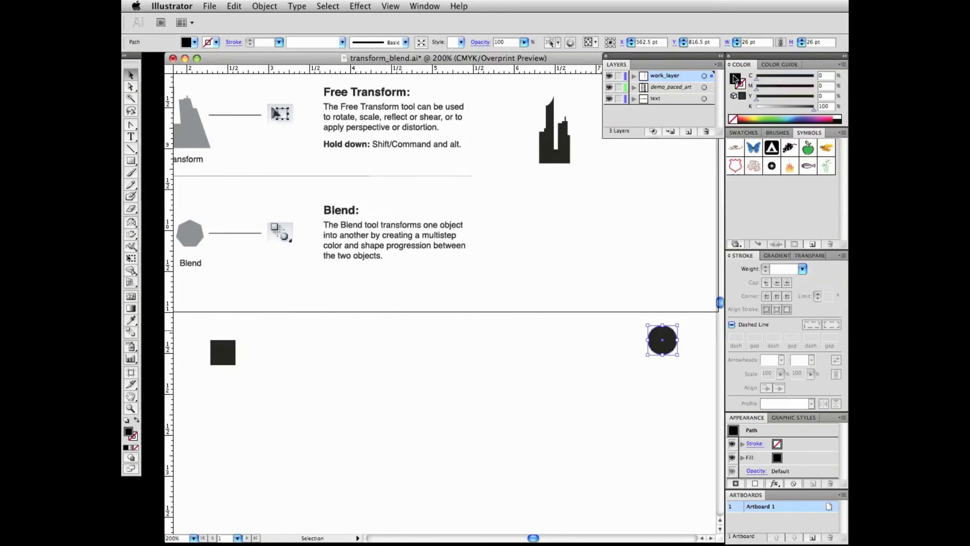
click(753, 117)
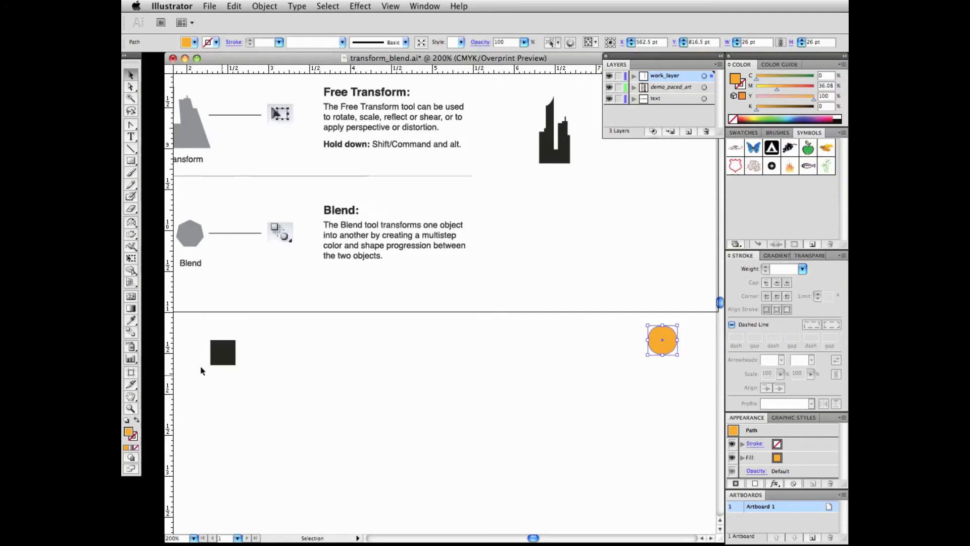
double_click(131, 331)
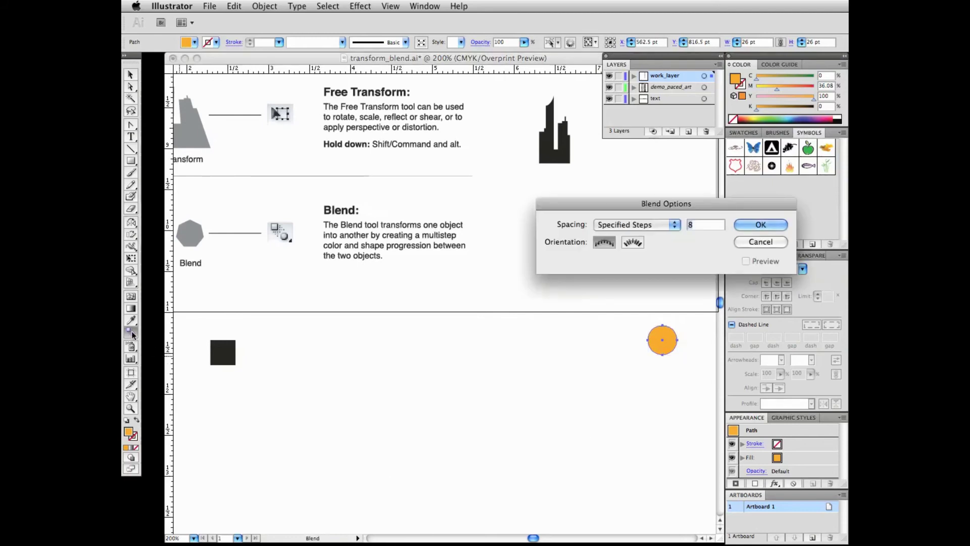
click(635, 226)
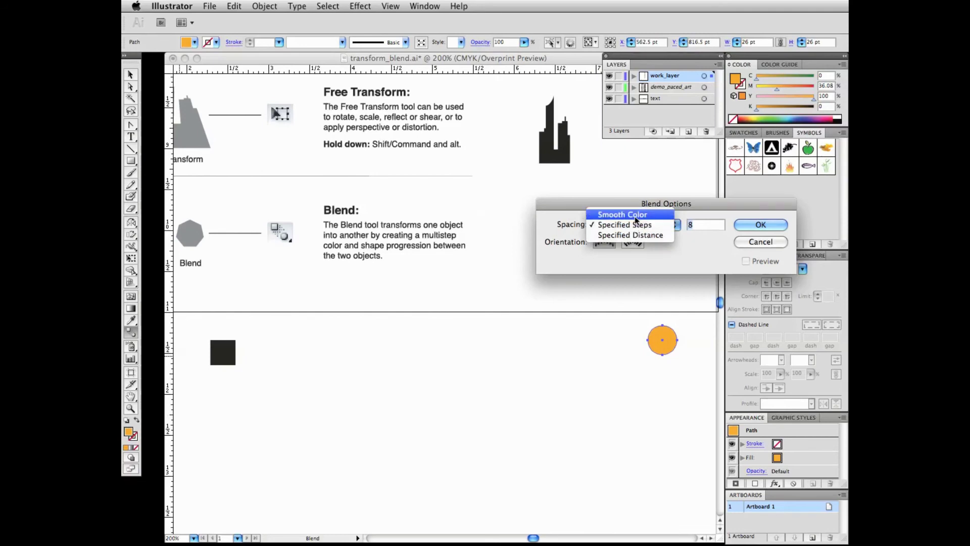
click(635, 215)
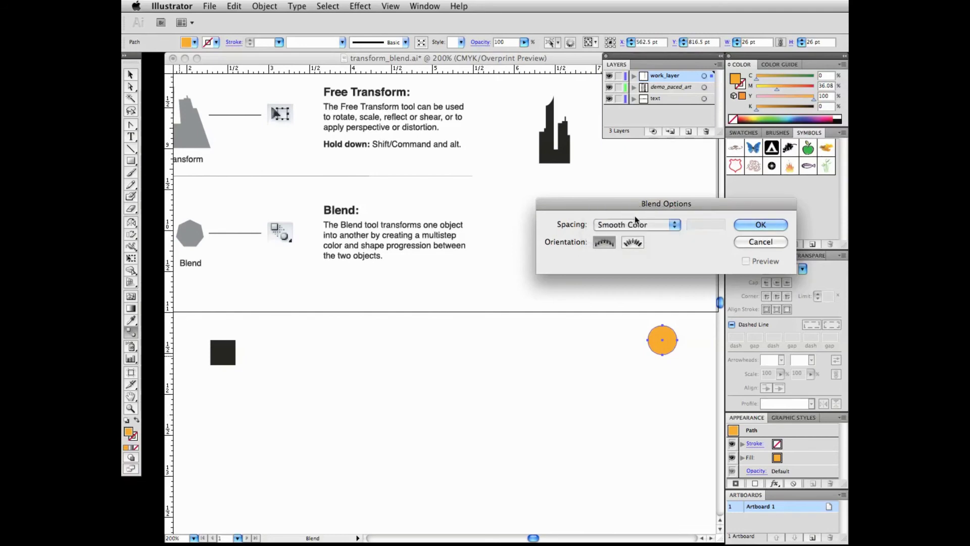
click(757, 225)
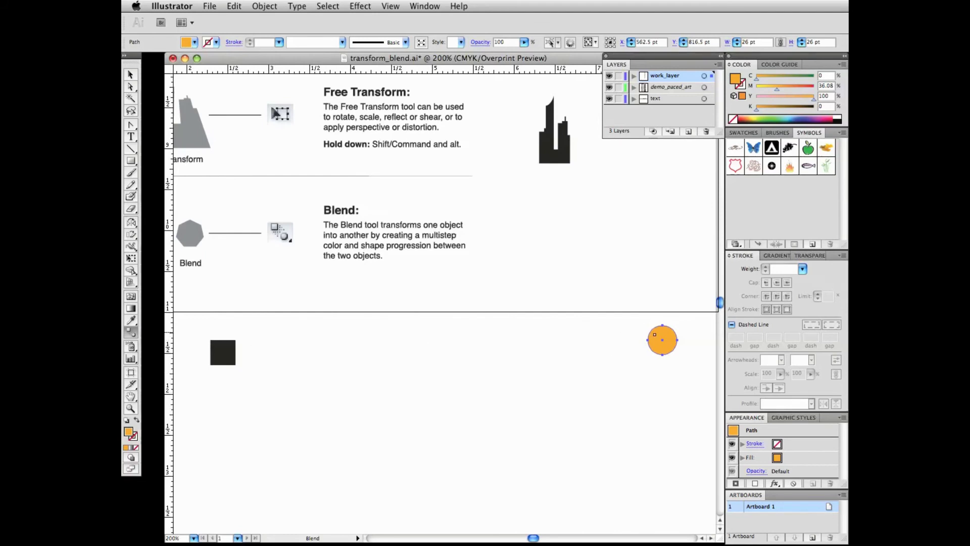
click(659, 337)
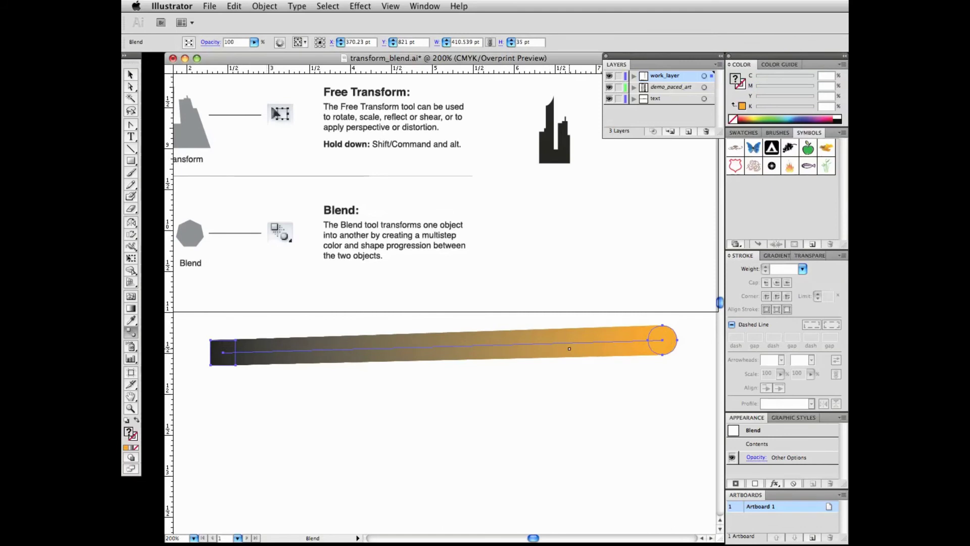
key(v)
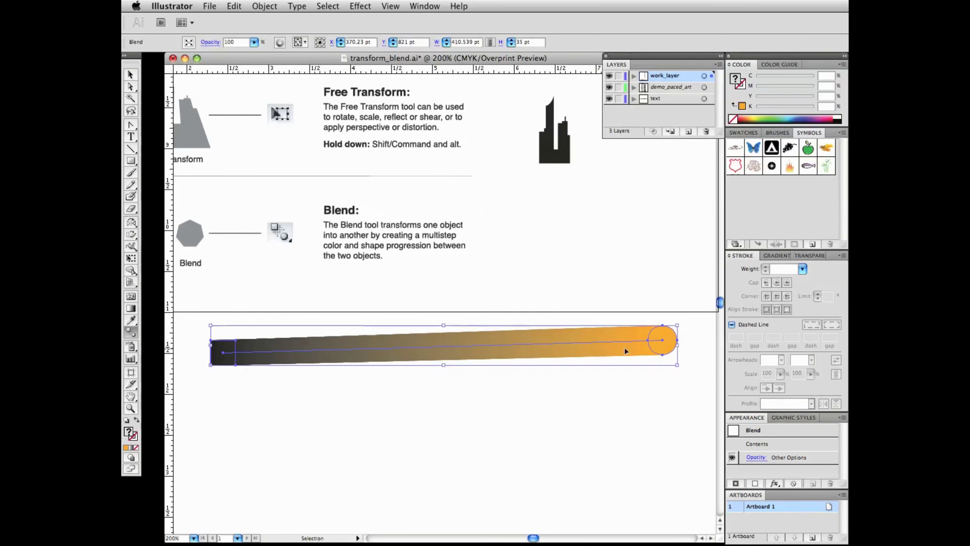
key(super+z)
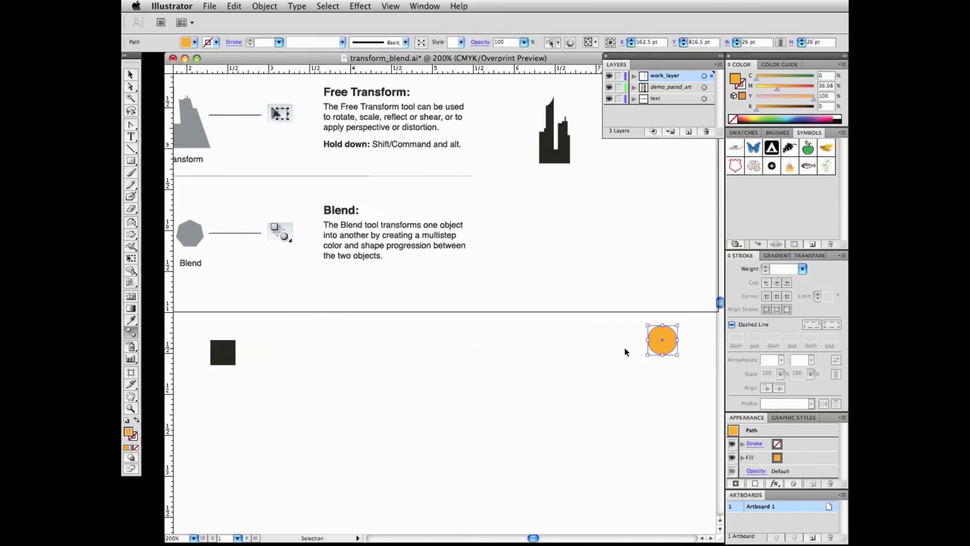
Step: Delete the orange circle below the artboard
key(w)
key(v)
key(Delete)
Step: Copy the square, paste it, and place the copy level with the original at about X 518 pt, Y 828 pt
click(229, 355)
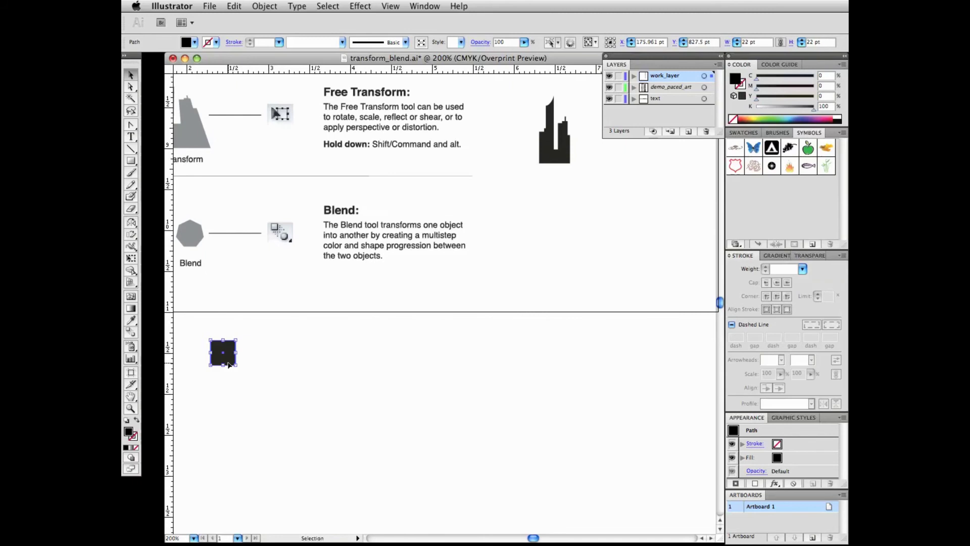
key(a)
key(v)
click(235, 6)
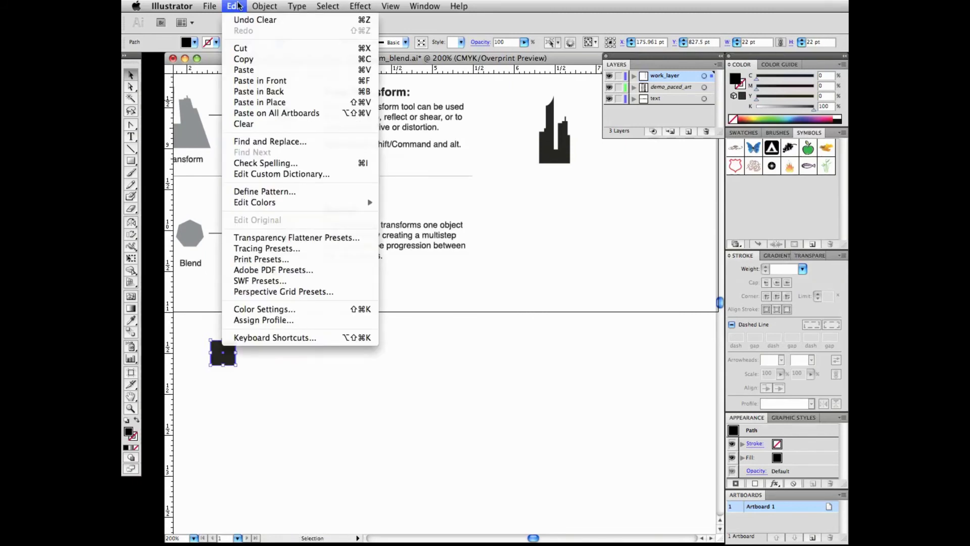
click(243, 59)
click(234, 6)
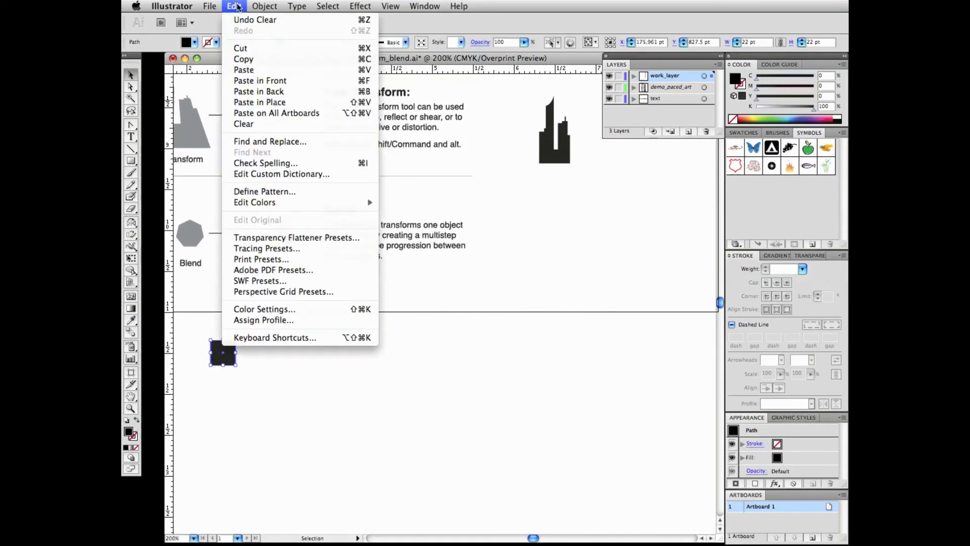
click(243, 69)
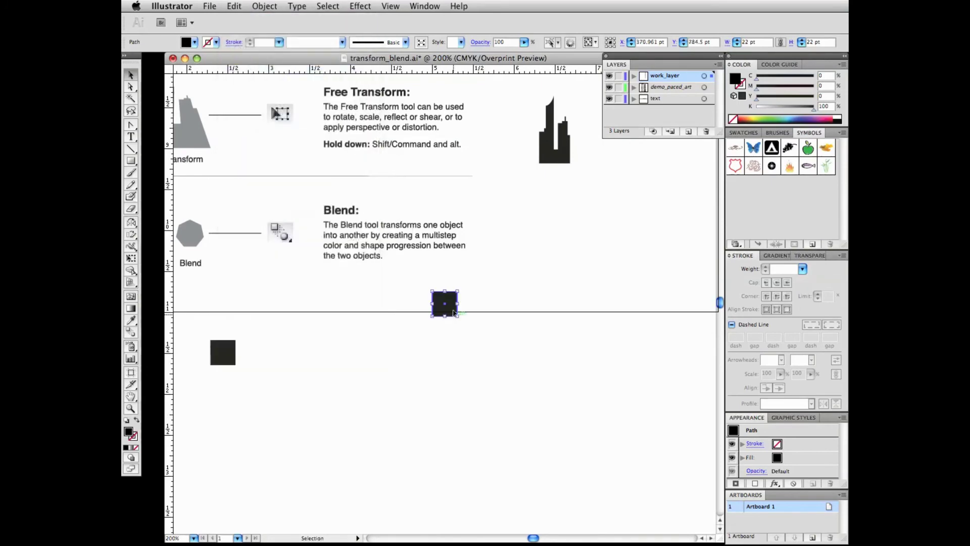
drag(454, 311, 622, 361)
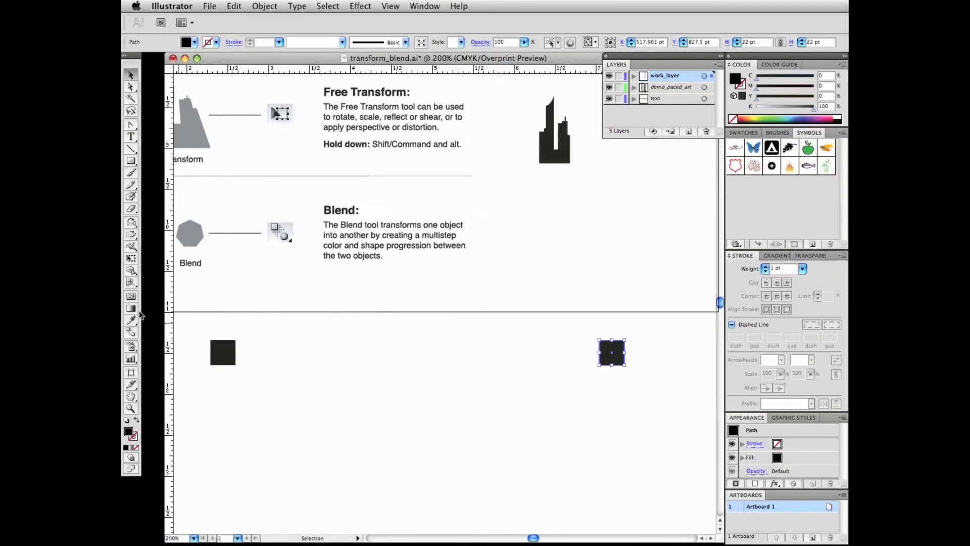
Step: Blend the two black squares using Specified Steps spacing of 8 and Align to Path orientation
double_click(130, 334)
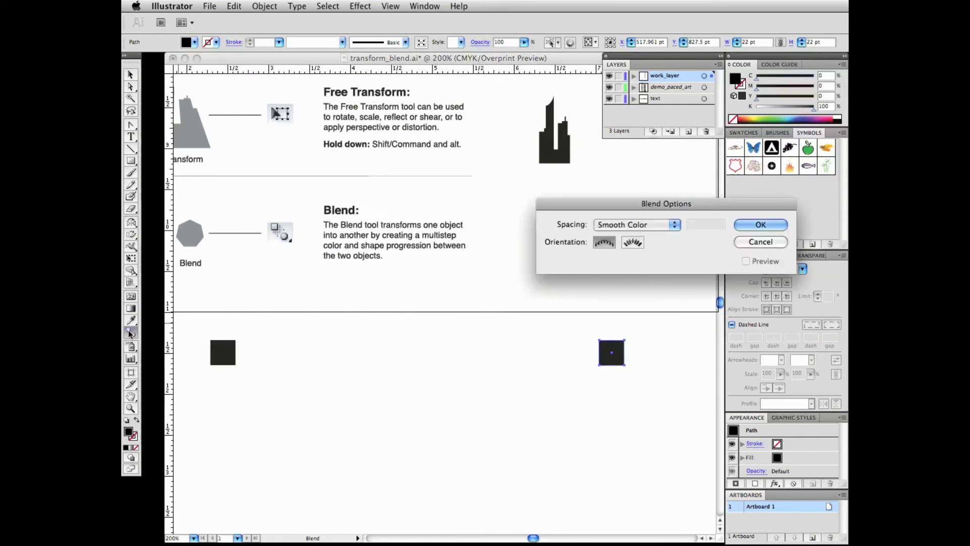
click(606, 224)
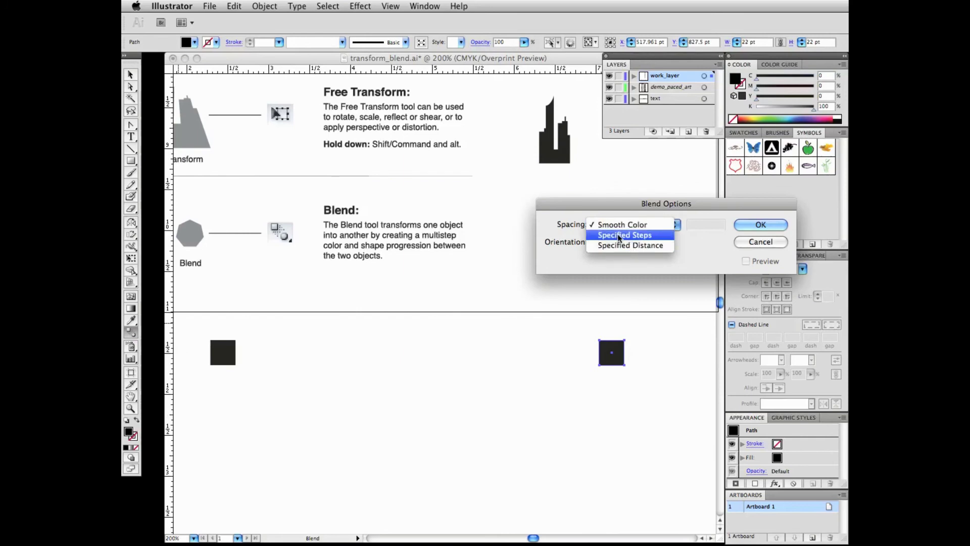
click(619, 237)
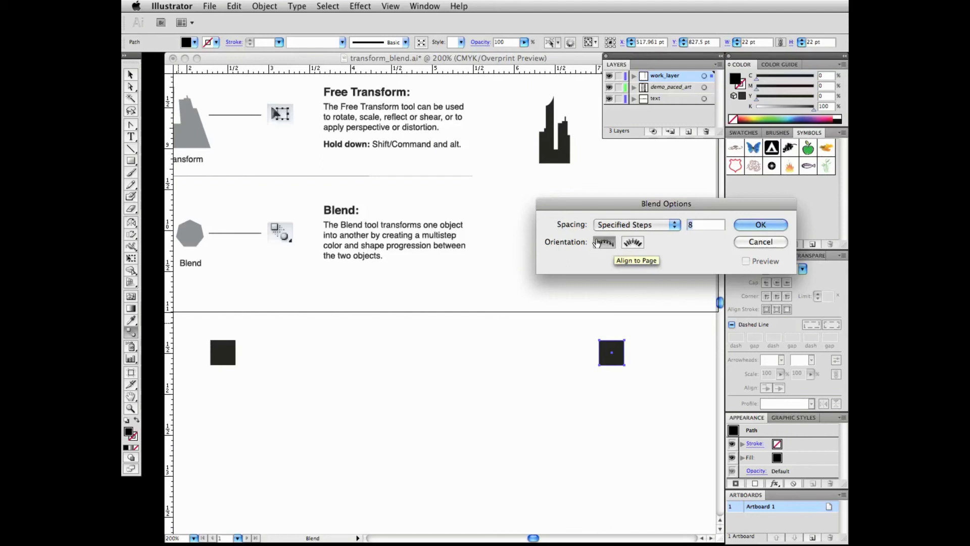
click(637, 247)
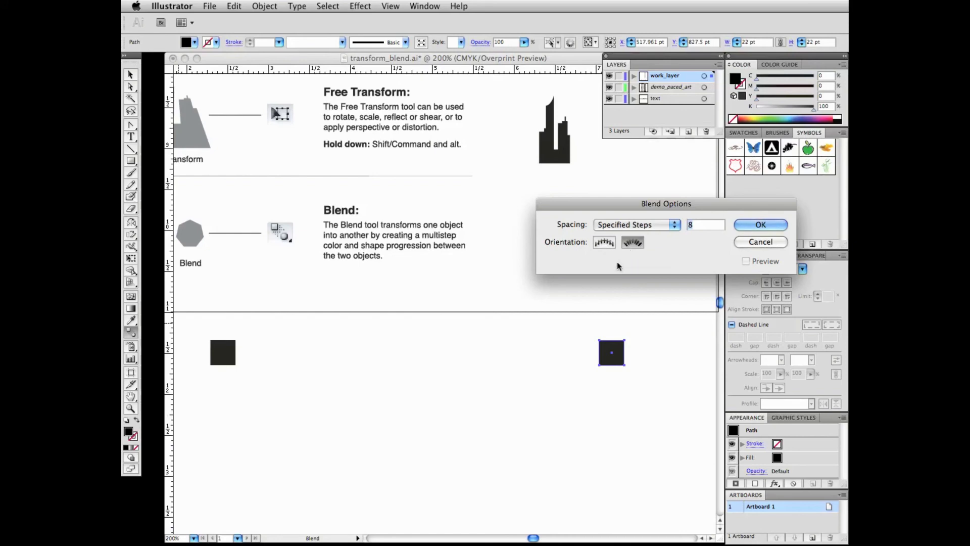
click(760, 225)
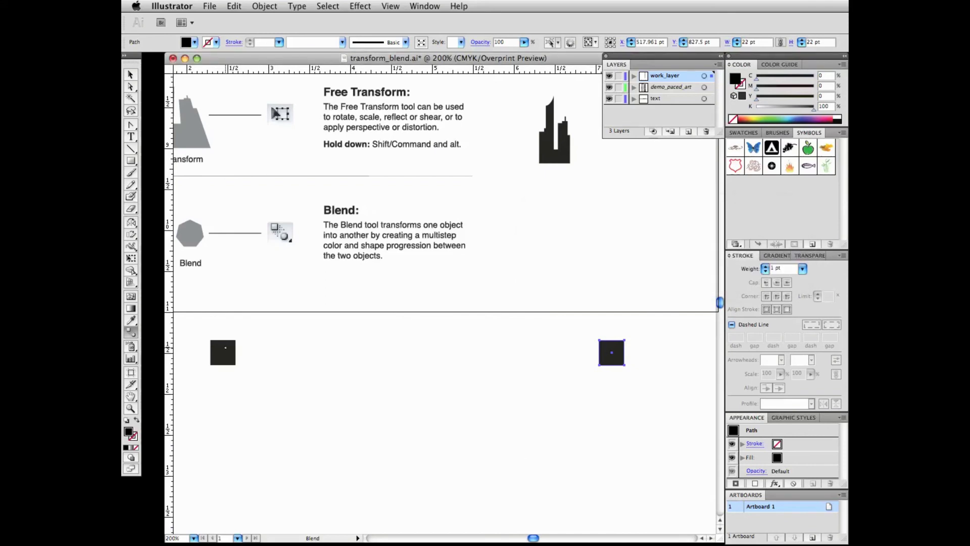
click(610, 349)
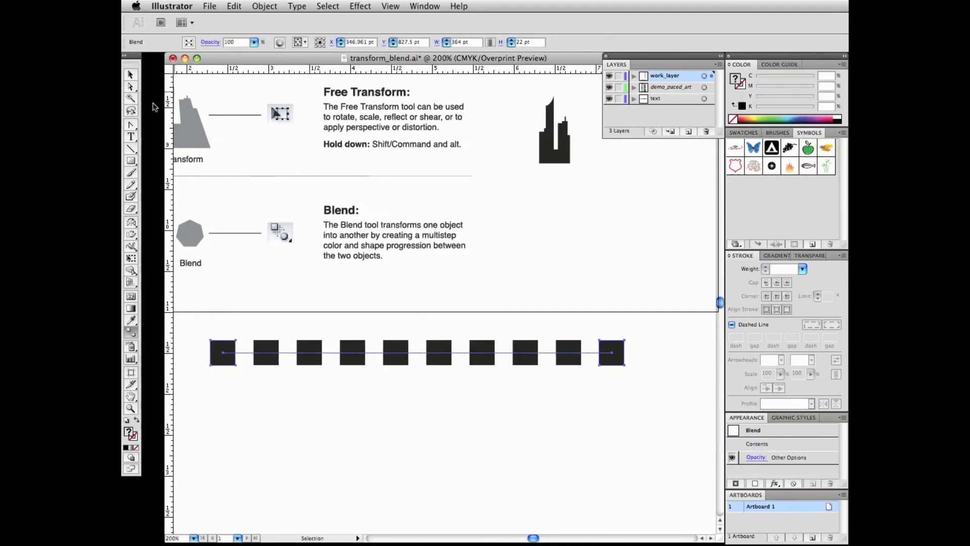
Step: Tear off the Pen tool group as a floating panel and place it beside the Blend description text
click(131, 127)
drag(131, 129, 257, 145)
drag(171, 122, 549, 229)
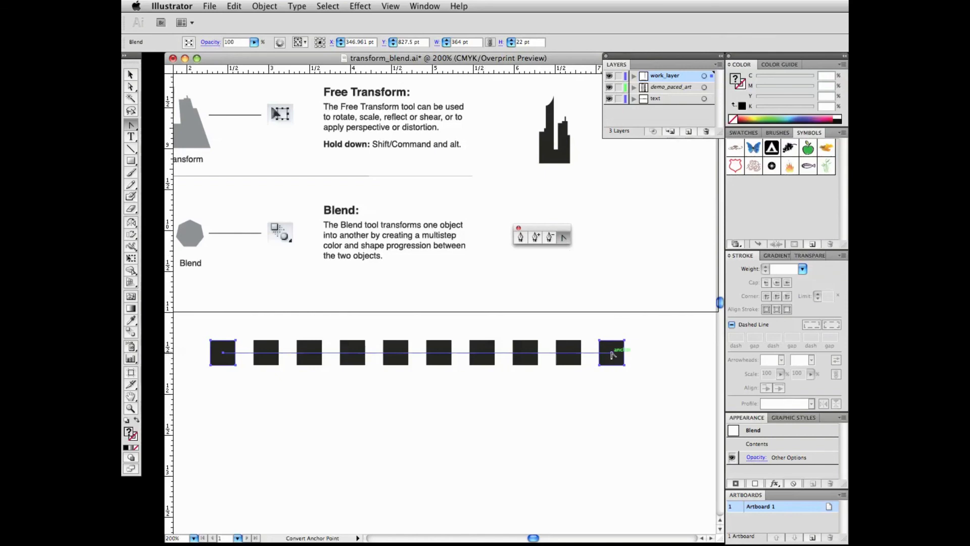
Step: Convert the blend spine's right anchor to a smooth point, bending the spine upward, and adjust its handle for a more even arc
drag(612, 355, 351, 263)
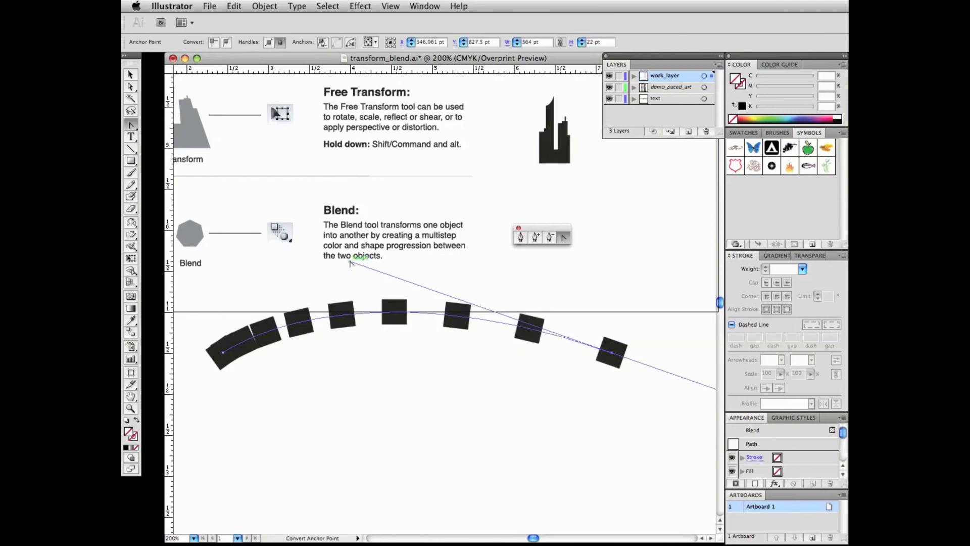
key(a)
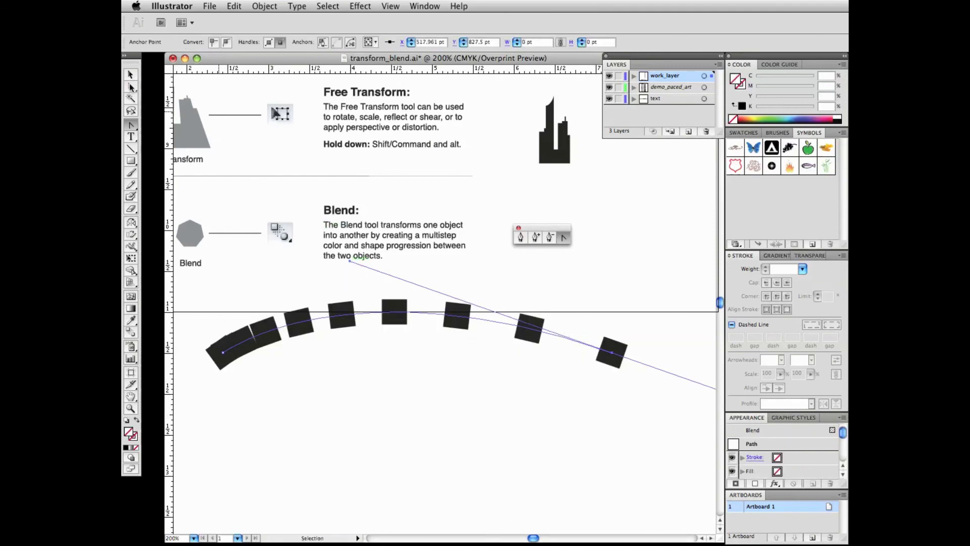
drag(349, 261, 459, 263)
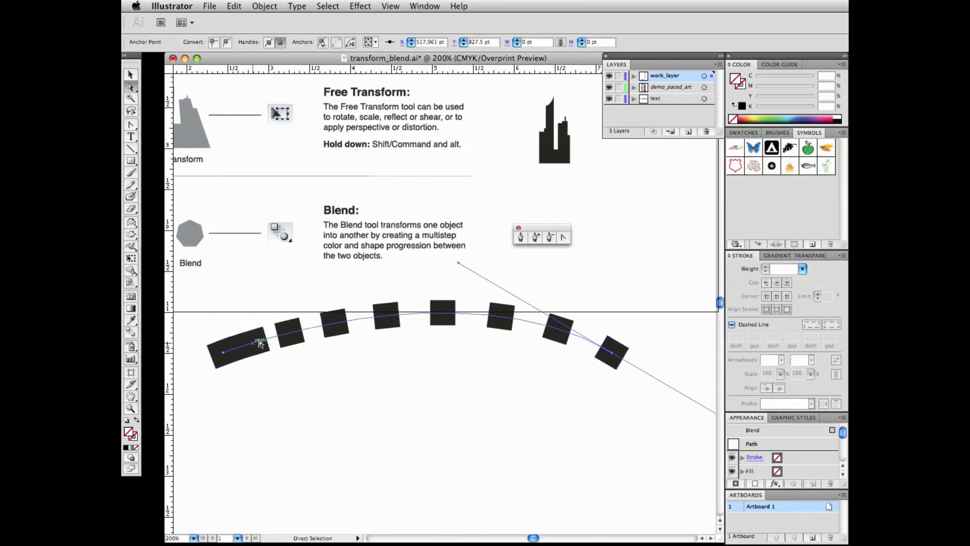
Step: Convert the spine's left anchor to a smooth point so the squares follow an S-curve, and adjust its handle to deepen the dip
click(560, 240)
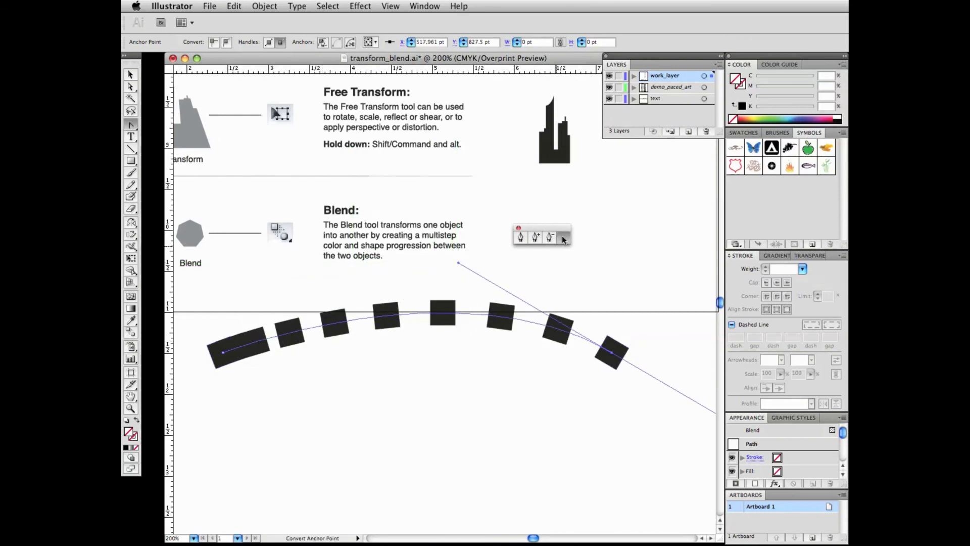
drag(223, 353, 371, 270)
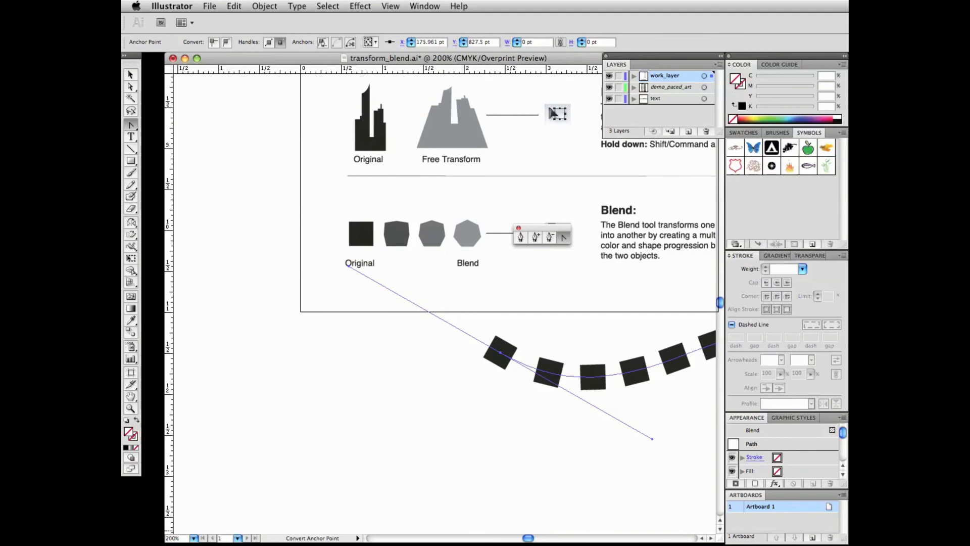
key(space)
drag(660, 481, 409, 460)
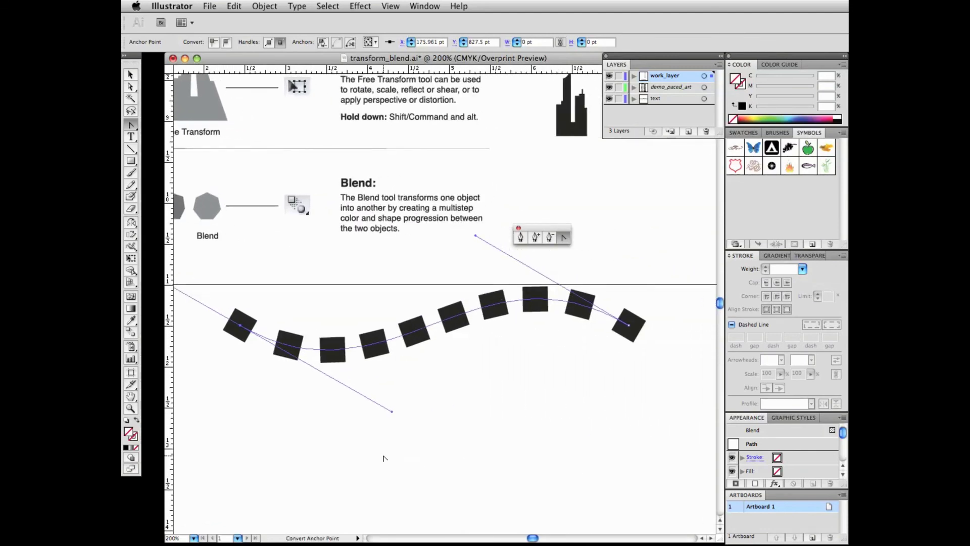
click(130, 87)
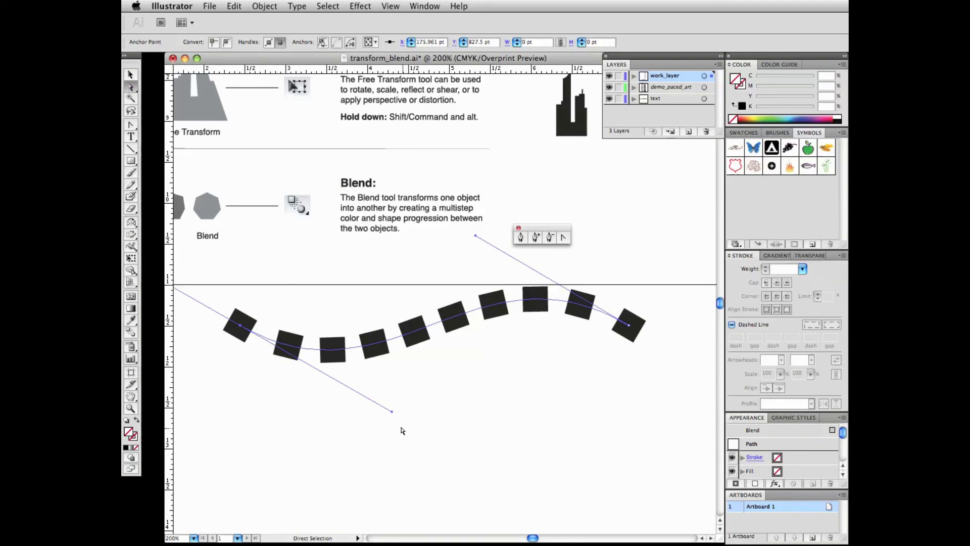
drag(380, 425, 355, 423)
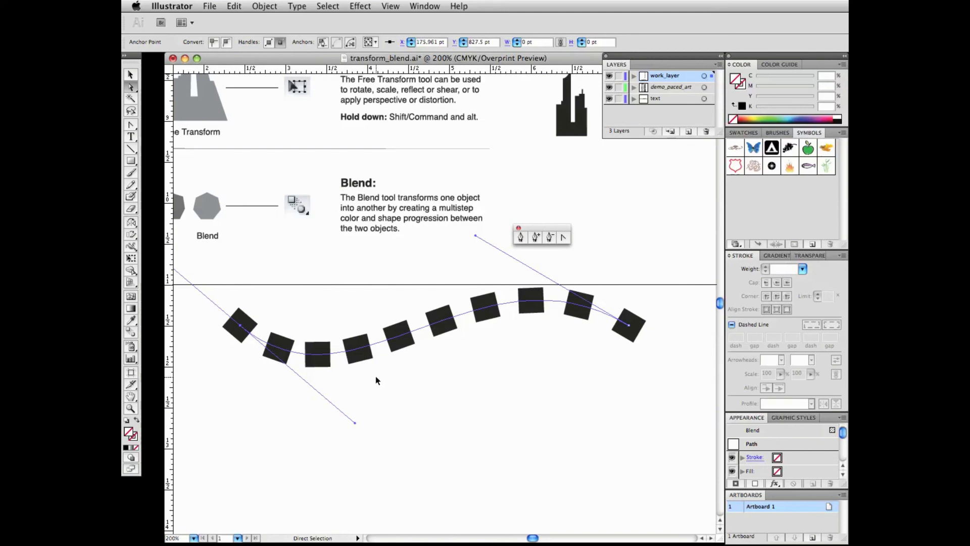
Step: Undo the spine curve edits and the Align to Path blend, back to the two separate squares
key(super+z)
key(super+z)
key(super+z)
key(super+z)
key(super+z)
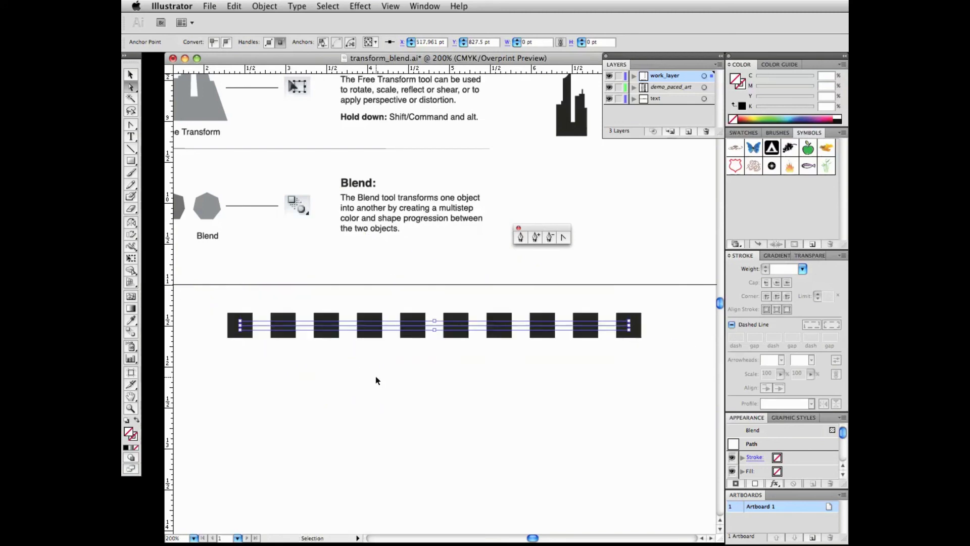
key(super+z)
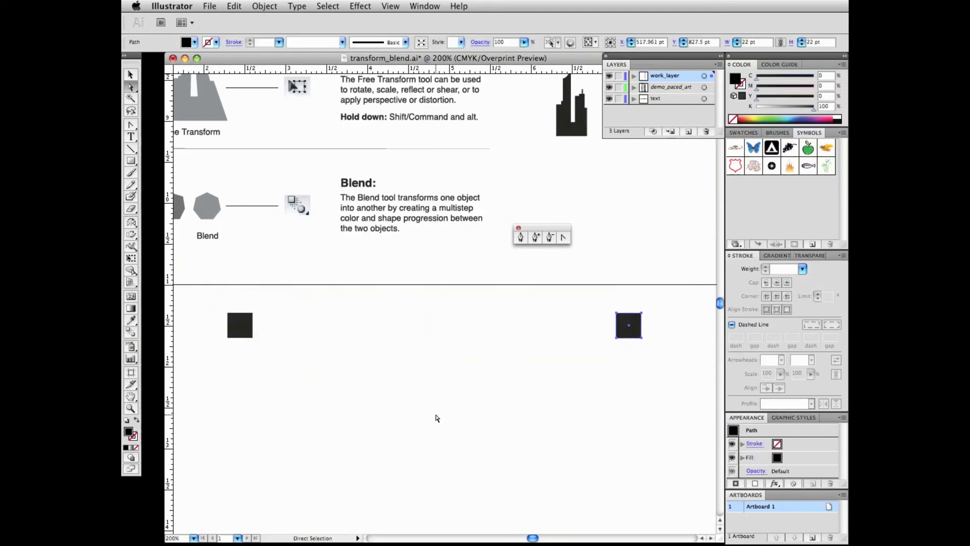
Step: Blend the two squares again with 8 specified steps and Align to Page orientation
double_click(130, 332)
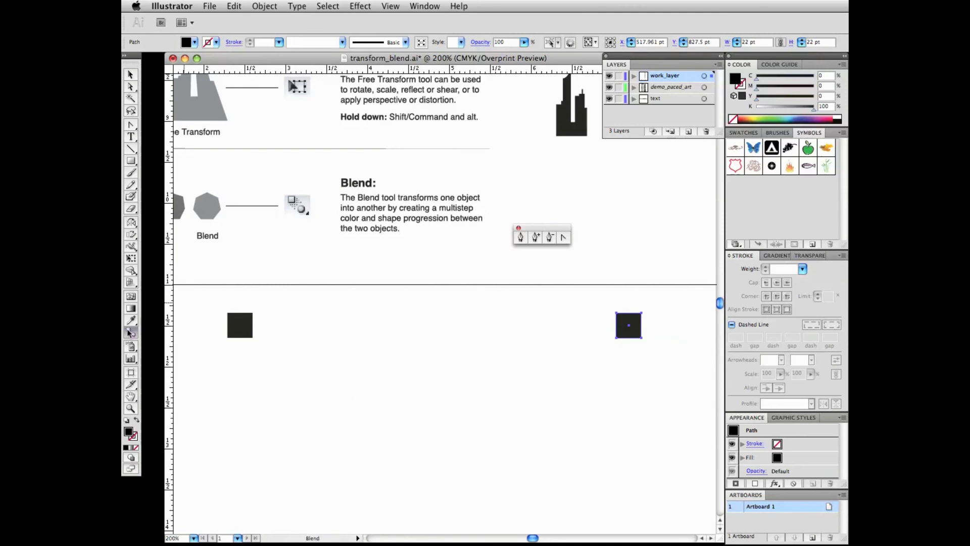
click(602, 243)
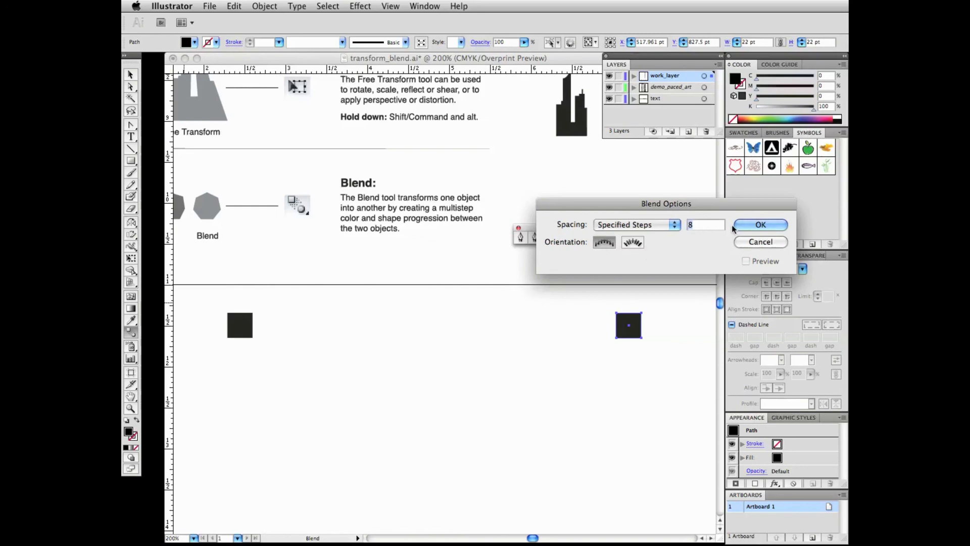
click(757, 225)
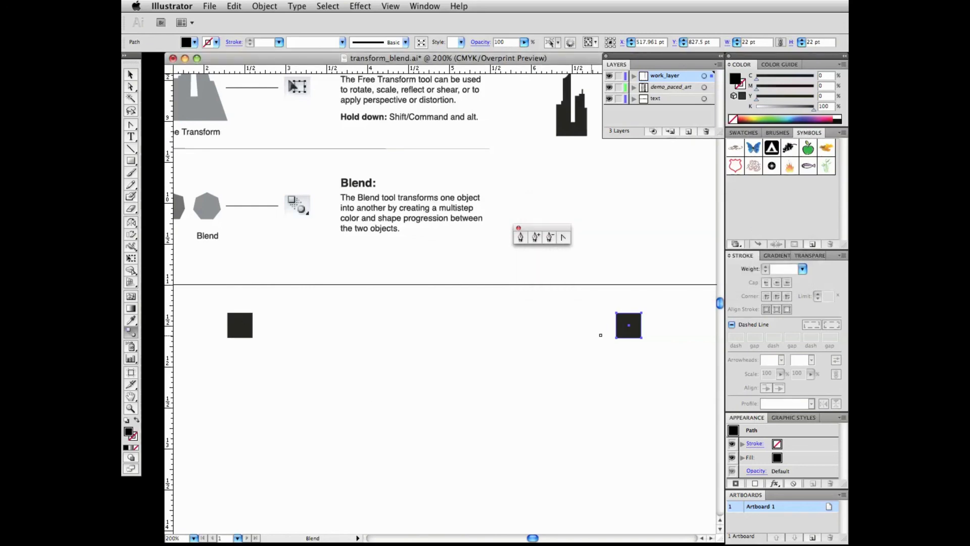
click(627, 325)
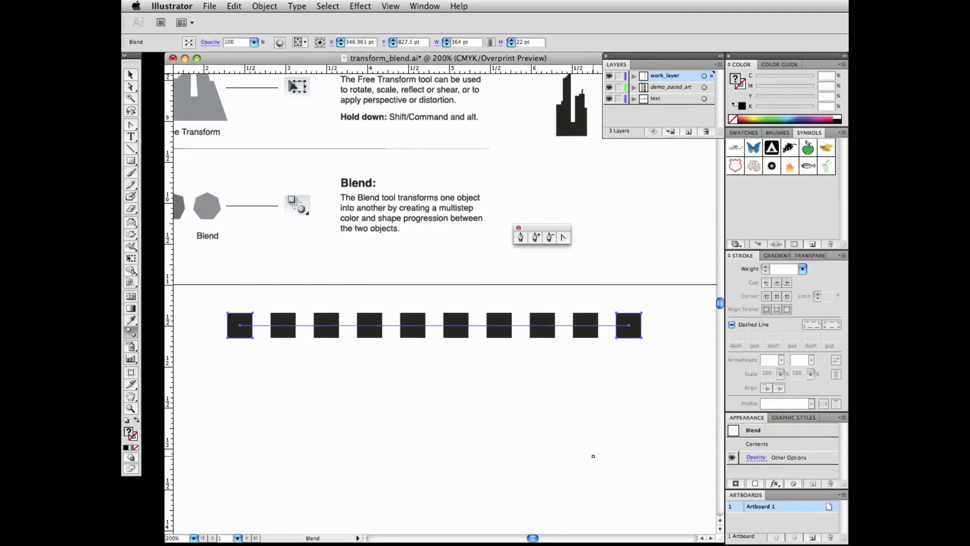
Step: Convert both end anchors of the new blend's spine to smooth points, arching its left half upward and its right half downward
click(563, 237)
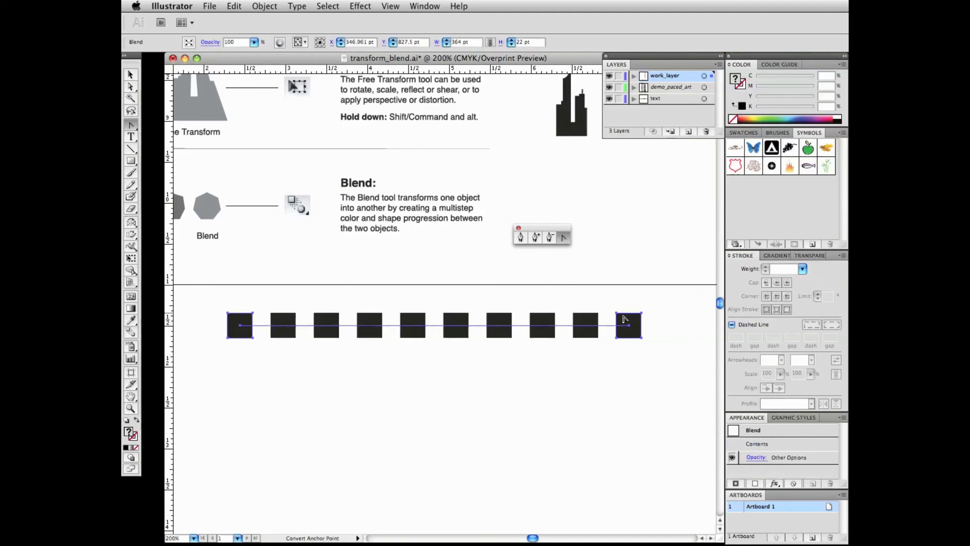
drag(628, 325, 517, 394)
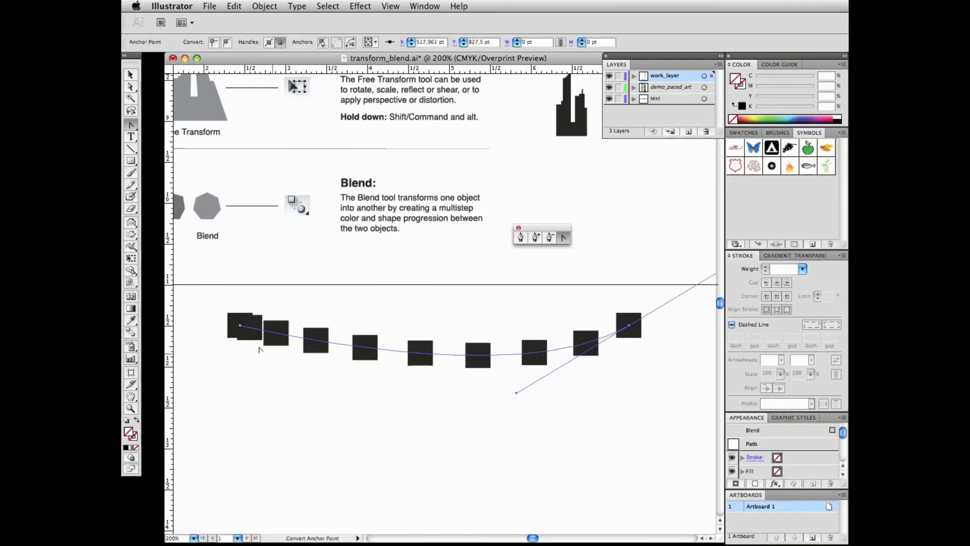
drag(239, 325, 331, 415)
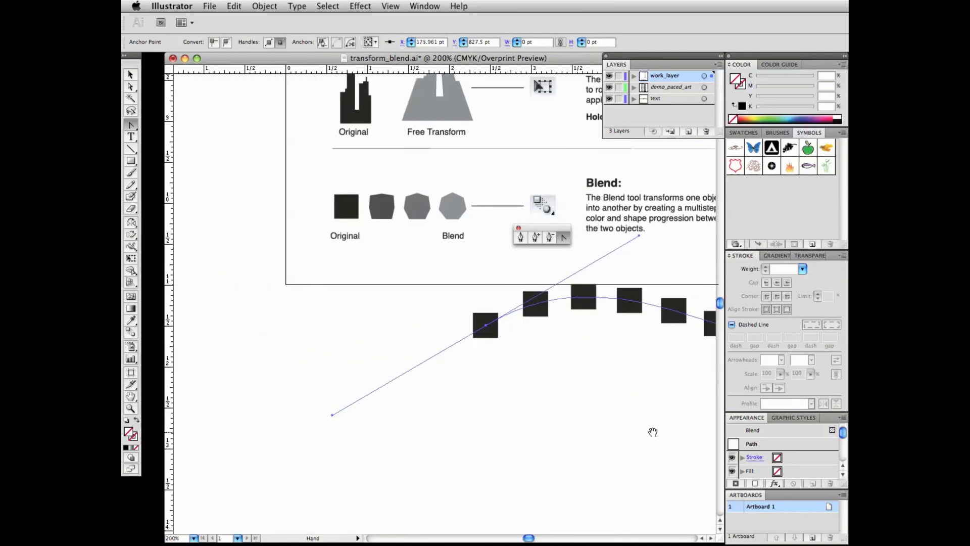
drag(653, 432, 424, 423)
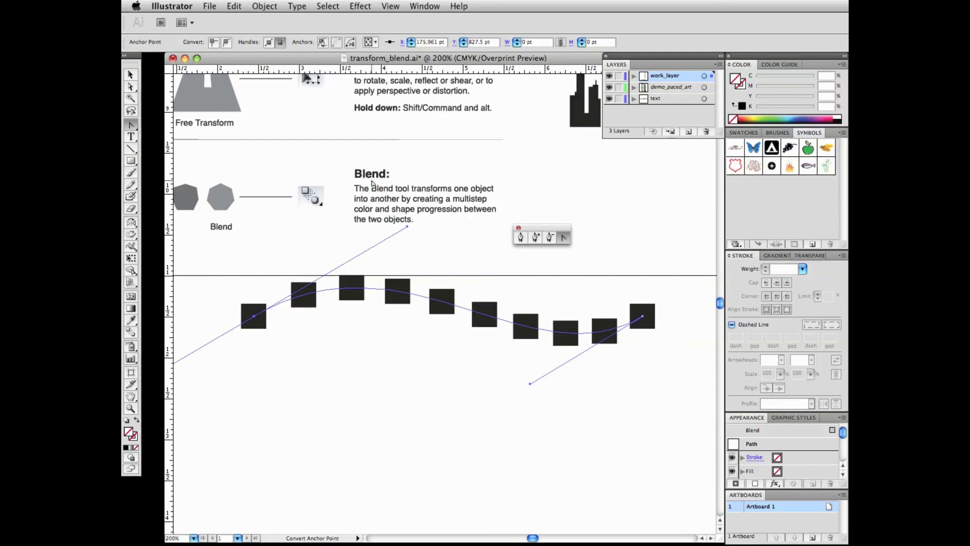
key(super)
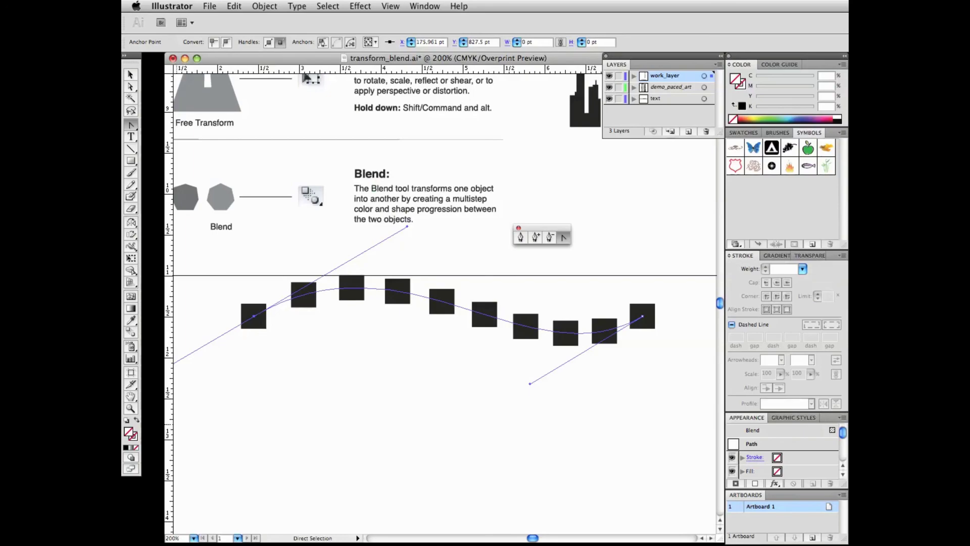